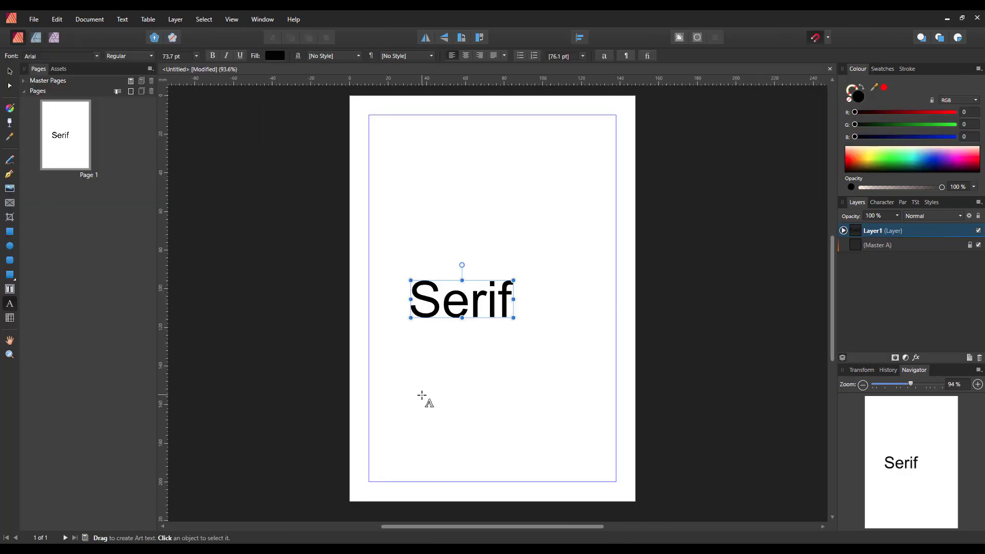
# Step: View the About information for the program version and dismiss it
pyautogui.click(300, 20)
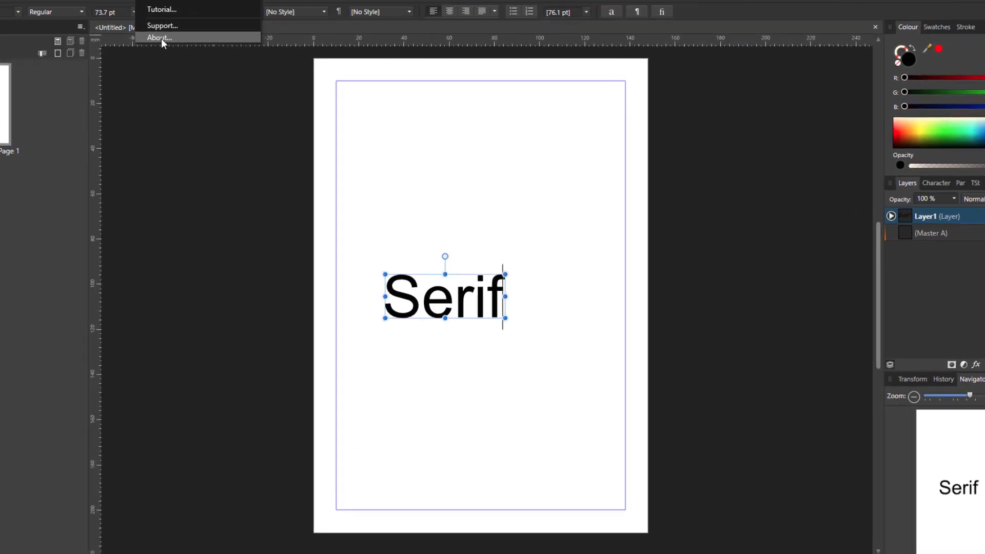
pyautogui.click(162, 38)
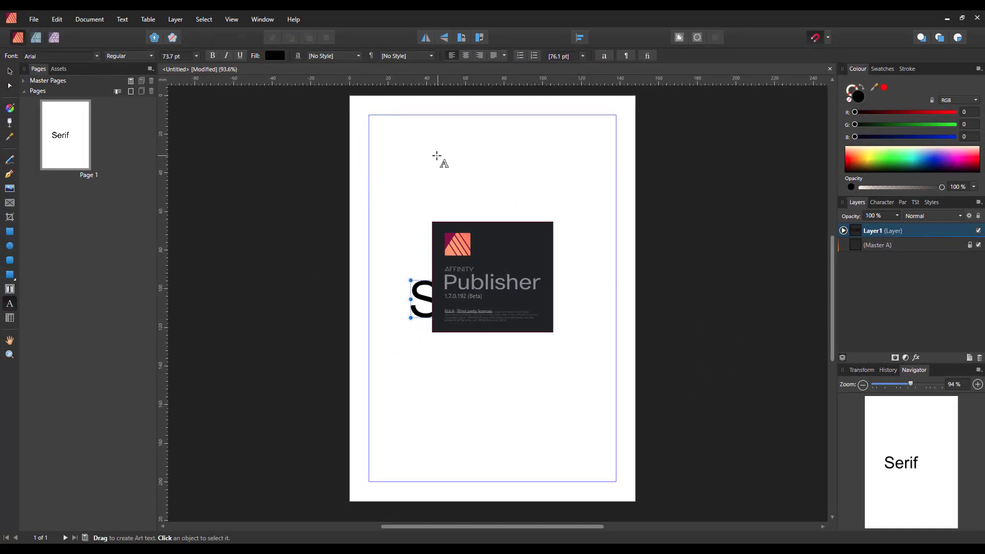
pyautogui.click(364, 34)
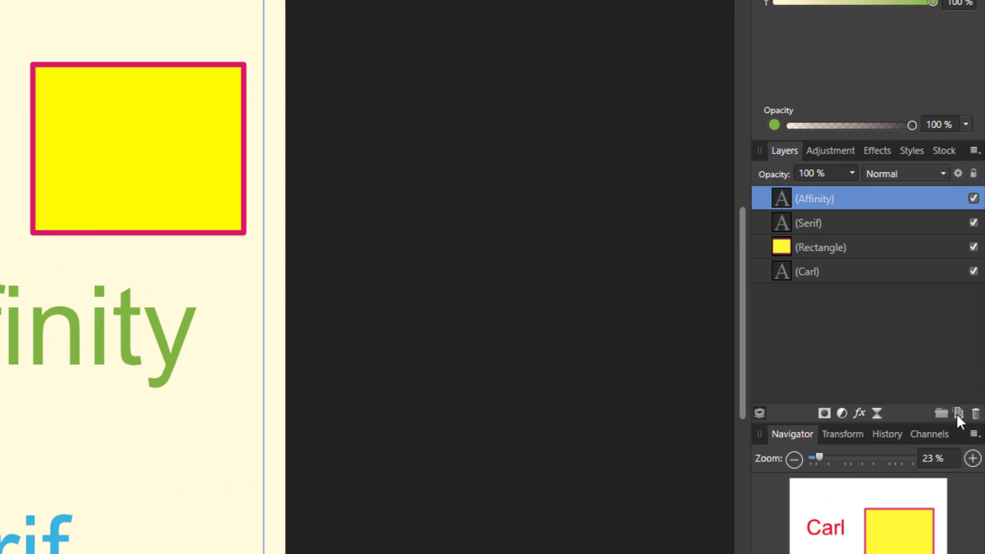
# Step: Add an empty pixel layer directly above the Rectangle layer, and delete that pixel layer again
pyautogui.click(884, 250)
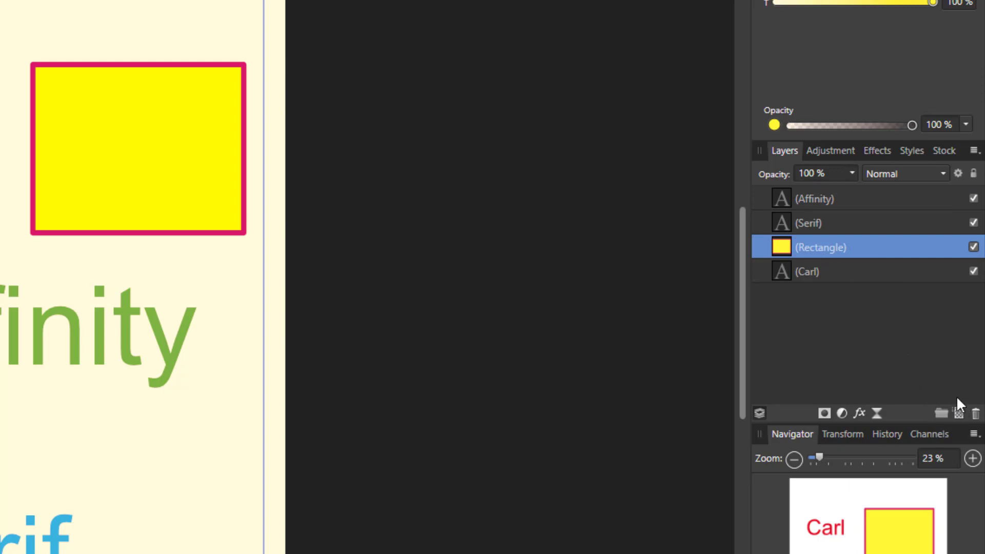
pyautogui.click(959, 413)
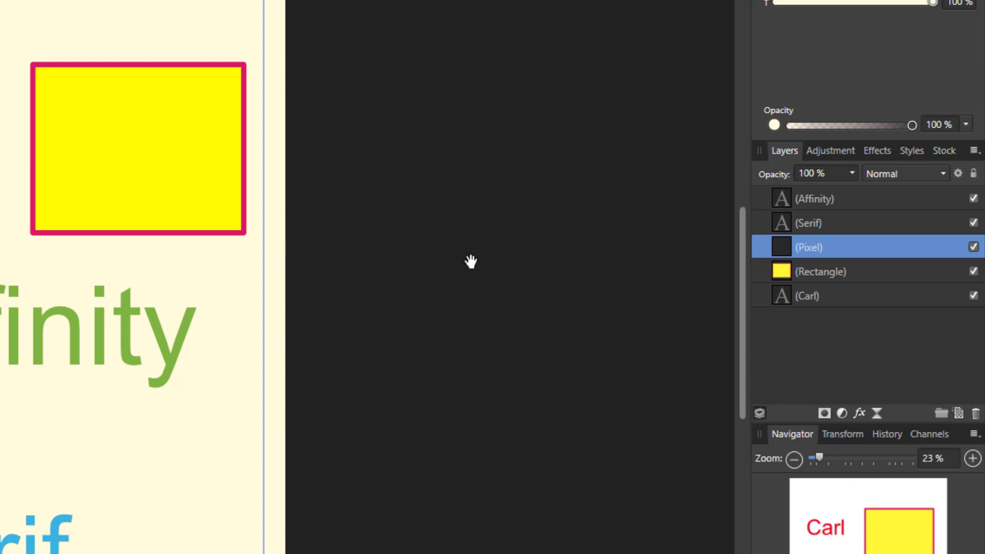
pyautogui.press('Delete')
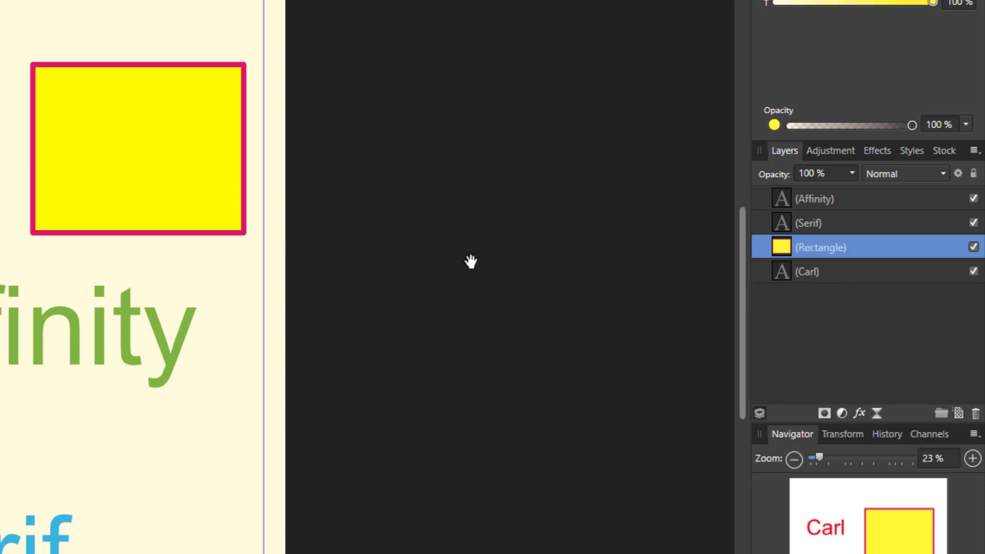
# Step: Select the Affinity text layer, and isolate the Rectangle layer so that only the rectangle shows on the page
pyautogui.click(883, 198)
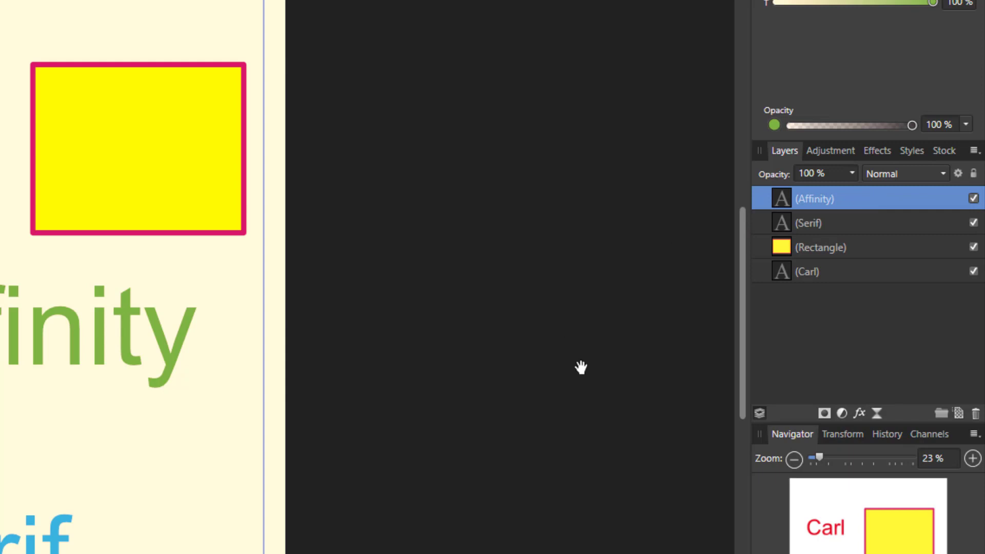
pyautogui.press('alt')
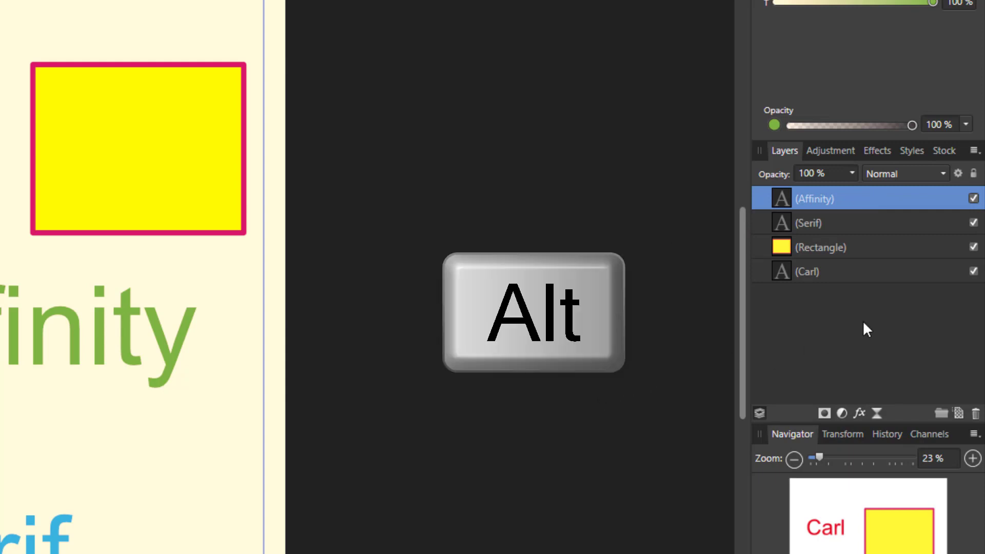
pyautogui.click(836, 247)
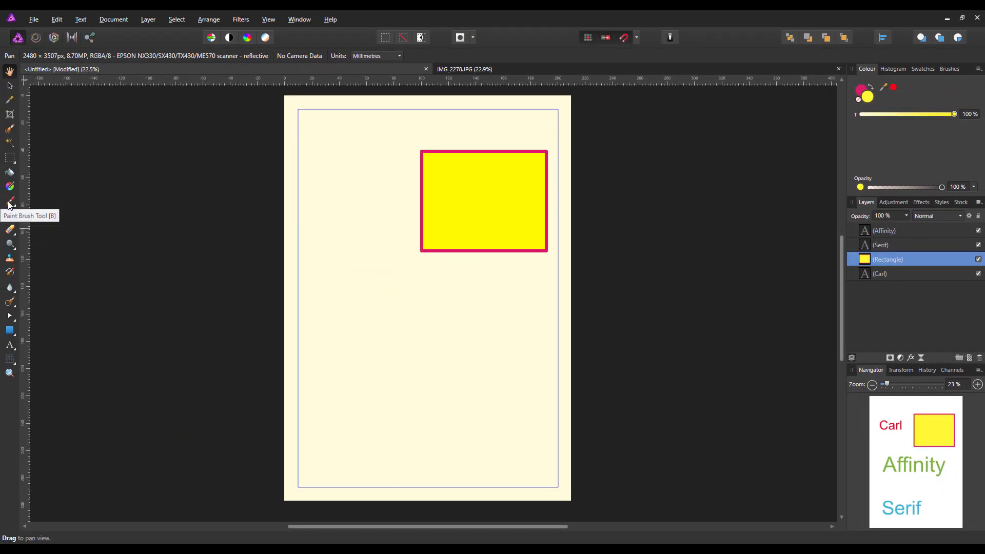
# Step: Paint a black freehand shape inside the yellow rectangle with the Paint Brush Tool at a width of 114.1 px
pyautogui.click(9, 203)
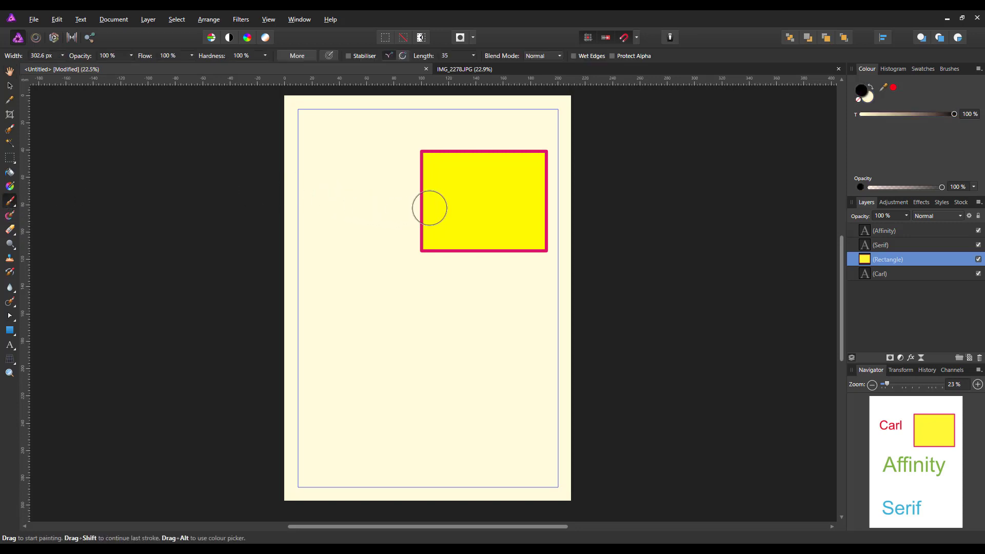
pyautogui.press('[')
pyautogui.press('[')
pyautogui.press('[')
pyautogui.press('[')
pyautogui.press('[')
pyautogui.press('[')
pyautogui.press('[')
pyautogui.press('[')
pyautogui.press('[')
pyautogui.press('[')
pyautogui.press('[')
pyautogui.press('[')
pyautogui.press('[')
pyautogui.press('[')
pyautogui.press('[')
pyautogui.press('[')
pyautogui.press('[')
pyautogui.press('[')
pyautogui.press('[')
pyautogui.press('[')
pyautogui.moveTo(448, 180)
pyautogui.mouseDown()
pyautogui.moveTo(492, 223)
pyautogui.moveTo(476, 193)
pyautogui.moveTo(482, 205)
pyautogui.moveTo(505, 199)
pyautogui.moveTo(484, 194)
pyautogui.moveTo(495, 188)
pyautogui.moveTo(478, 192)
pyautogui.moveTo(471, 234)
pyautogui.moveTo(470, 180)
pyautogui.moveTo(456, 171)
pyautogui.moveTo(464, 212)
pyautogui.moveTo(486, 196)
pyautogui.mouseUp()
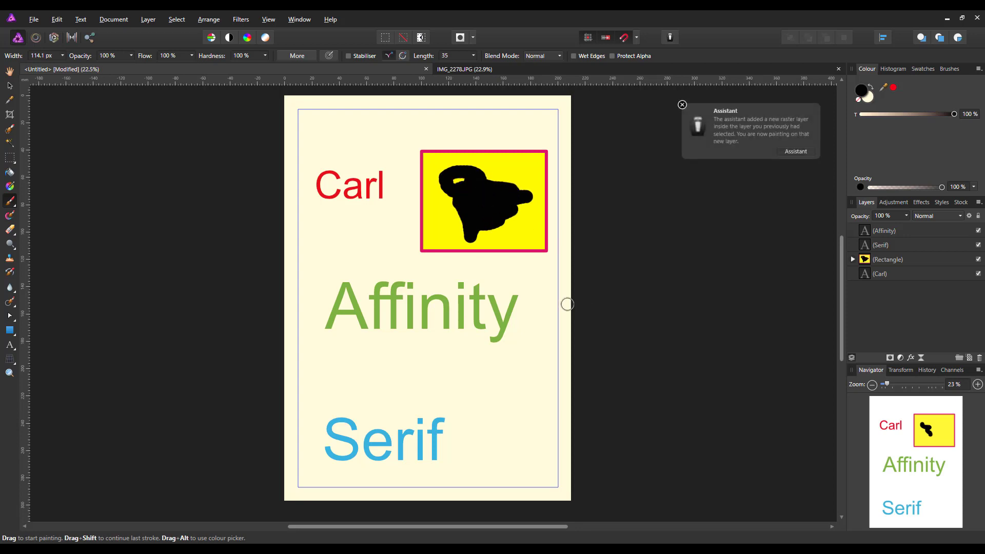
# Step: Inspect the layer nested inside the Rectangle layer, and undo all the black brush strokes on the rectangle
pyautogui.click(853, 260)
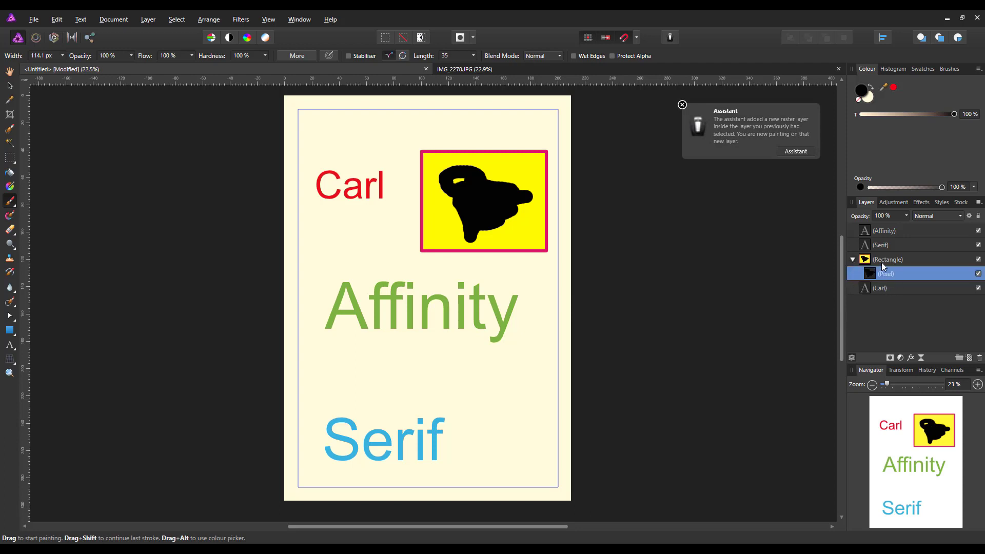
pyautogui.click(853, 261)
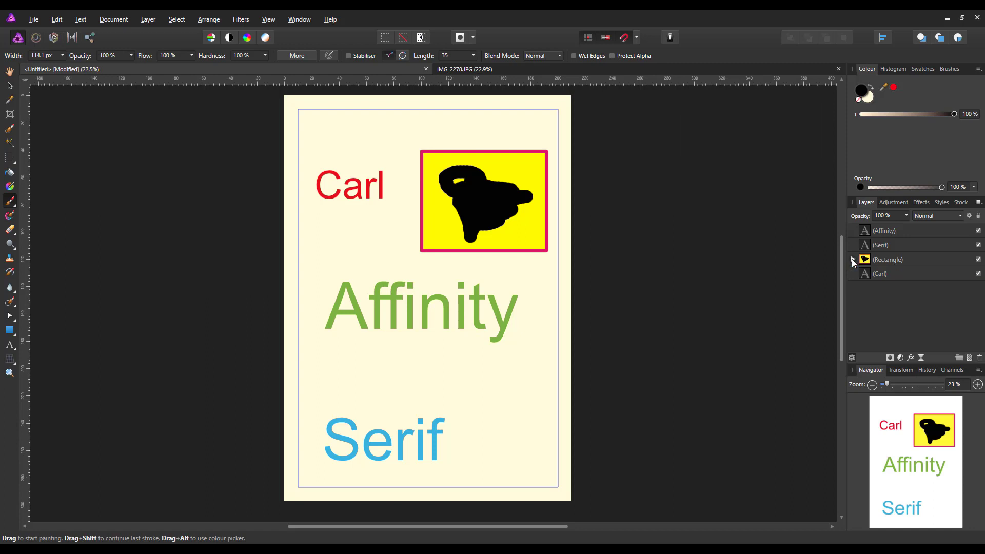
pyautogui.hotkey('ctrl', 'z')
pyautogui.hotkey('ctrl', 'z')
pyautogui.hotkey('ctrl', 'z')
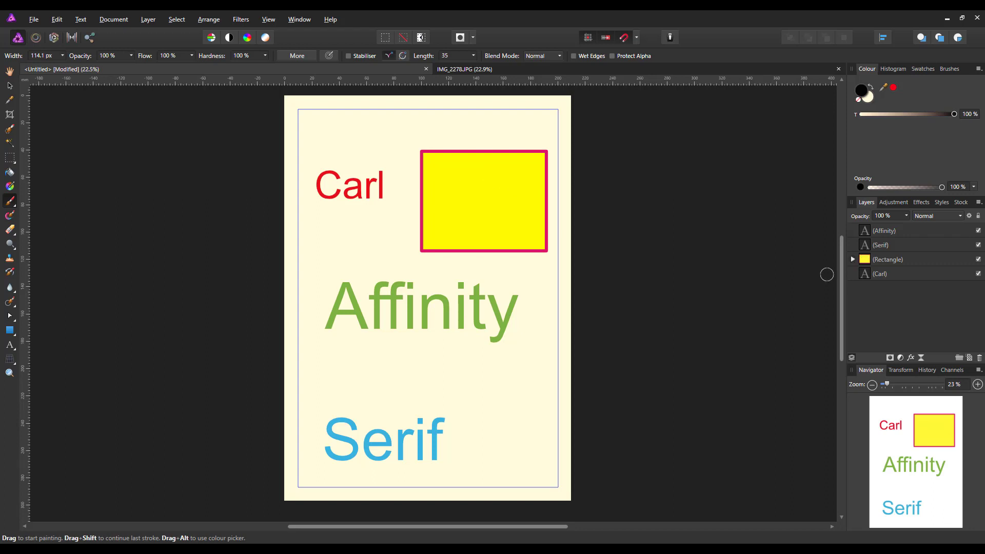
pyautogui.hotkey('ctrl', 'z')
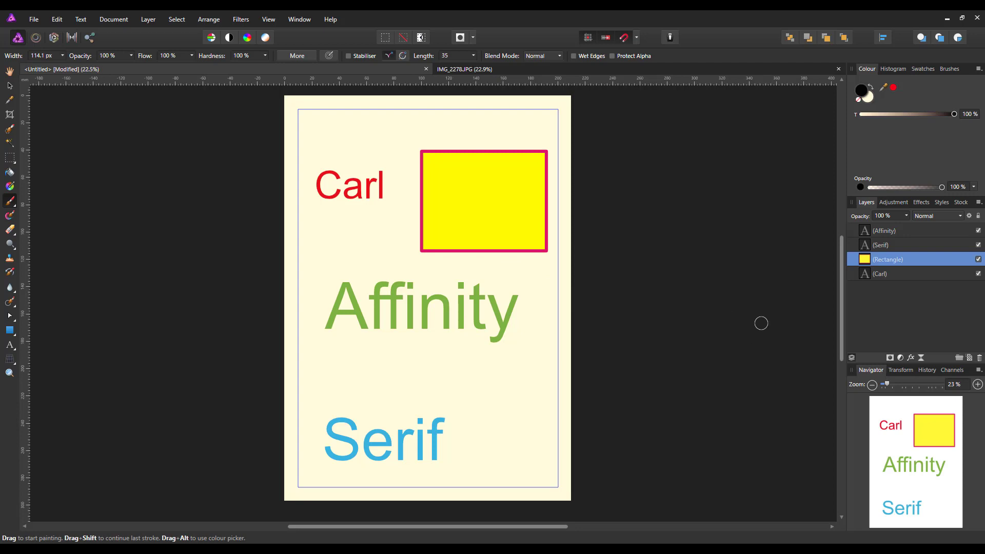
# Step: Select the Affinity text with the Move Tool and nudge it right to about 33 mm from the page's left edge
pyautogui.click(926, 232)
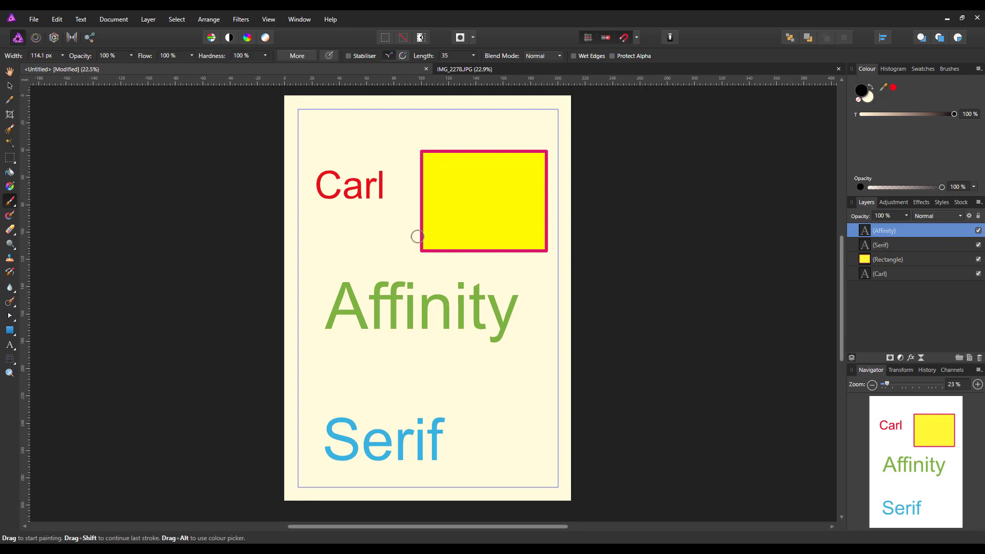
pyautogui.click(9, 86)
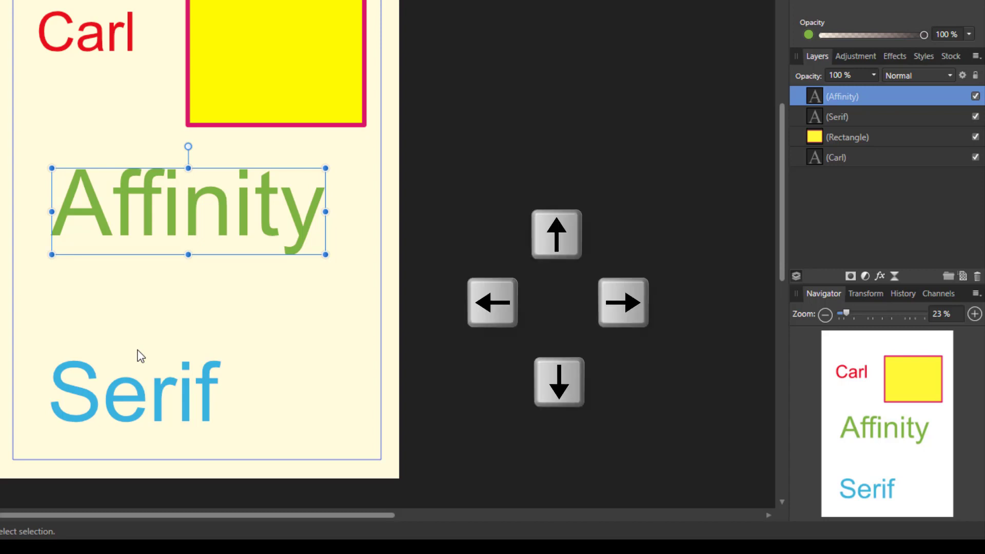
pyautogui.press('Right')
pyautogui.press('Right')
pyautogui.press('Right')
pyautogui.press('Right')
pyautogui.press('Right')
pyautogui.press('Right')
pyautogui.press('Right')
pyautogui.press('Right')
pyautogui.press('Right')
pyautogui.press('Right')
pyautogui.press('Right')
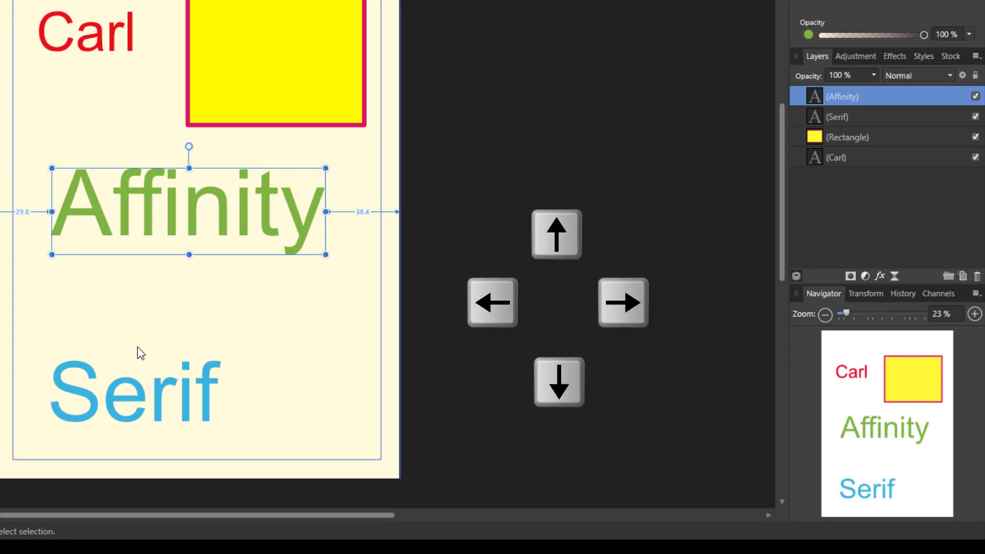
# Step: Nudge the Affinity text down to about 51 mm above the Serif text
pyautogui.press('Down')
pyautogui.press('Down')
pyautogui.press('Down')
pyautogui.press('Down')
pyautogui.press('Down')
pyautogui.press('Down')
pyautogui.press('Down')
pyautogui.press('Down')
pyautogui.press('Down')
pyautogui.press('Down')
pyautogui.press('Down')
pyautogui.press('Down')
pyautogui.press('Down')
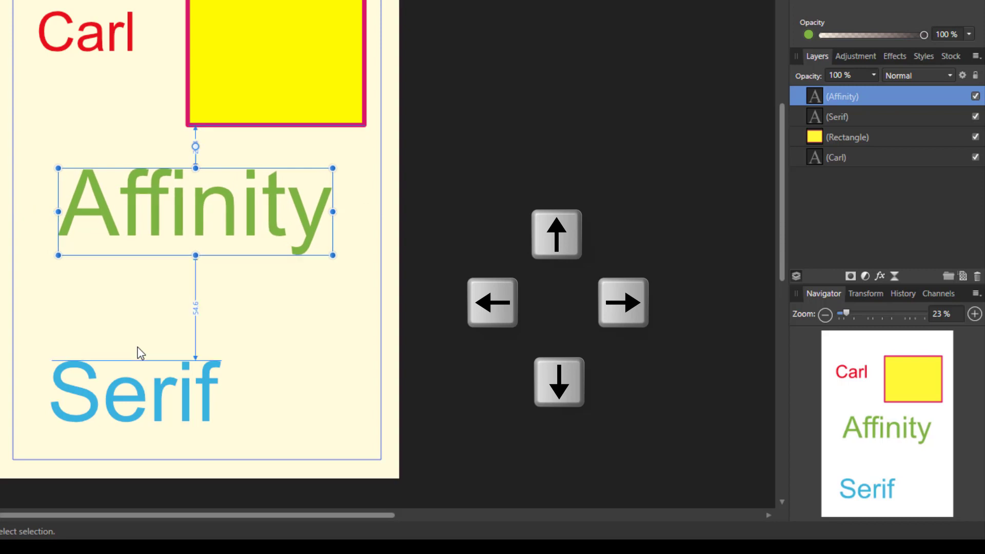
# Step: Nudge the Affinity text left to about 28 mm from the page's left edge
pyautogui.press('Left')
pyautogui.press('Left')
pyautogui.press('Left')
pyautogui.press('Left')
pyautogui.press('Left')
pyautogui.press('Left')
pyautogui.press('Left')
pyautogui.press('Left')
pyautogui.press('Left')
pyautogui.press('Left')
pyautogui.press('Left')
pyautogui.press('Left')
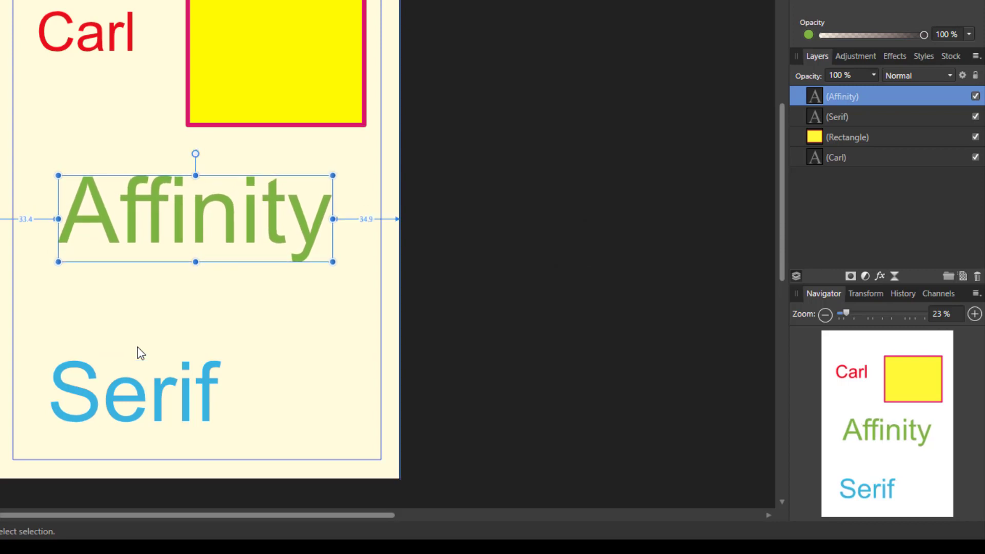
pyautogui.press('Left')
pyautogui.press('Left')
pyautogui.press('Left')
pyautogui.press('Left')
pyautogui.press('Left')
pyautogui.press('Left')
pyautogui.press('Left')
pyautogui.press('Left')
pyautogui.press('Left')
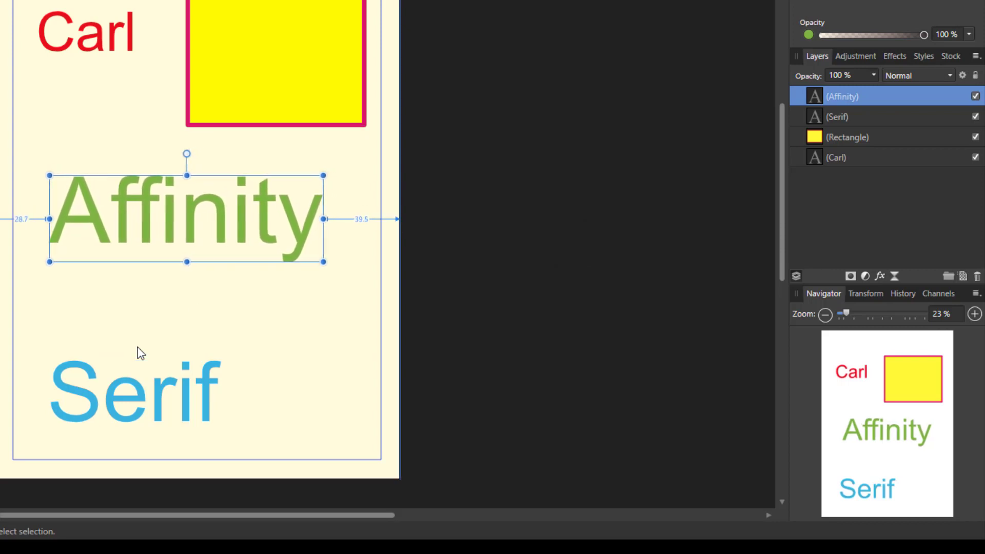
# Step: Nudge the Affinity text up and back down to about 50 mm above the Serif text
pyautogui.press('Up')
pyautogui.press('Up')
pyautogui.press('Up')
pyautogui.press('Up')
pyautogui.press('Up')
pyautogui.press('Up')
pyautogui.press('Up')
pyautogui.press('Up')
pyautogui.press('Up')
pyautogui.press('Down')
pyautogui.press('Down')
pyautogui.press('Down')
pyautogui.press('Down')
pyautogui.press('Down')
pyautogui.press('Down')
pyautogui.press('Down')
pyautogui.press('Down')
pyautogui.press('Down')
pyautogui.press('Down')
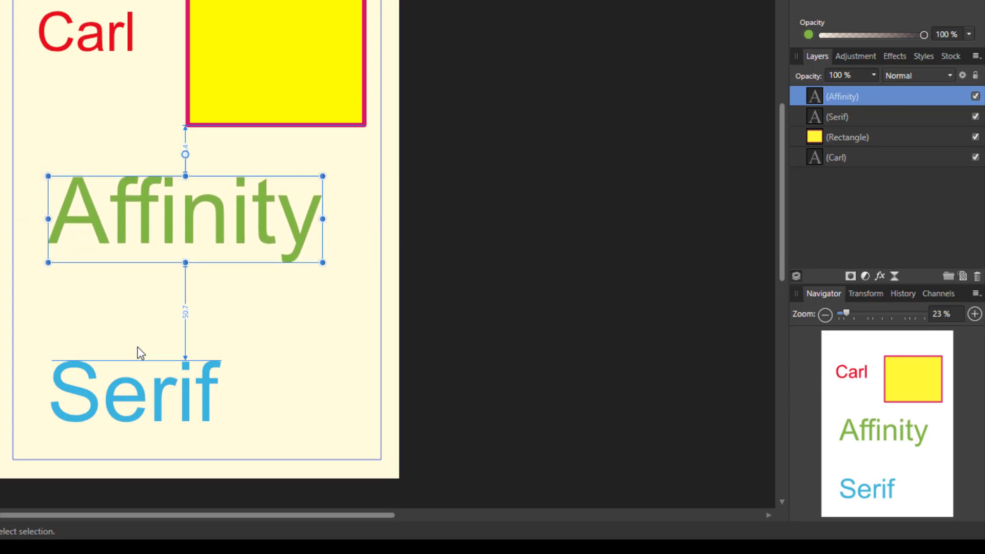
pyautogui.press('Down')
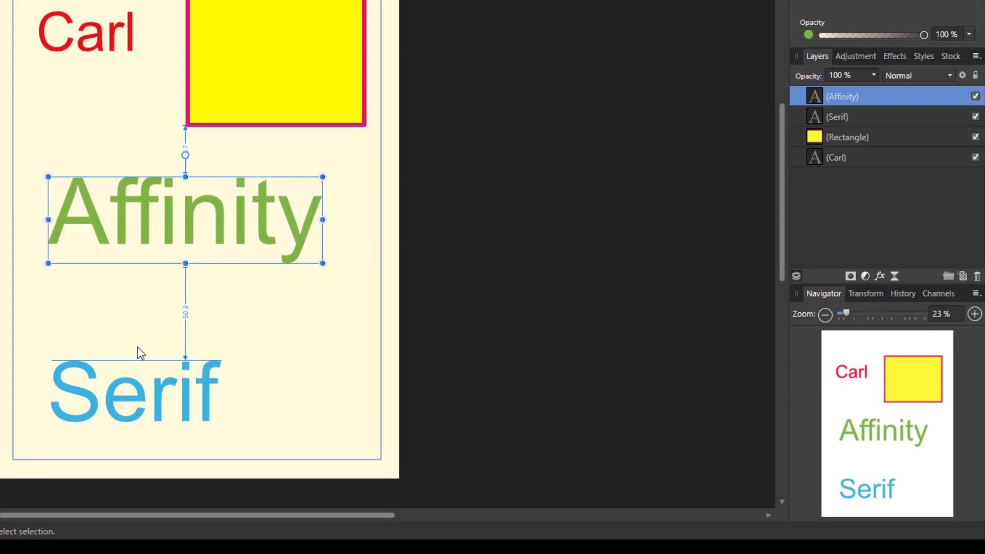
# Step: Nudge the Affinity text in fine single steps to about 26 mm from the page's left edge and 49 mm above the Serif text
pyautogui.press('Right')
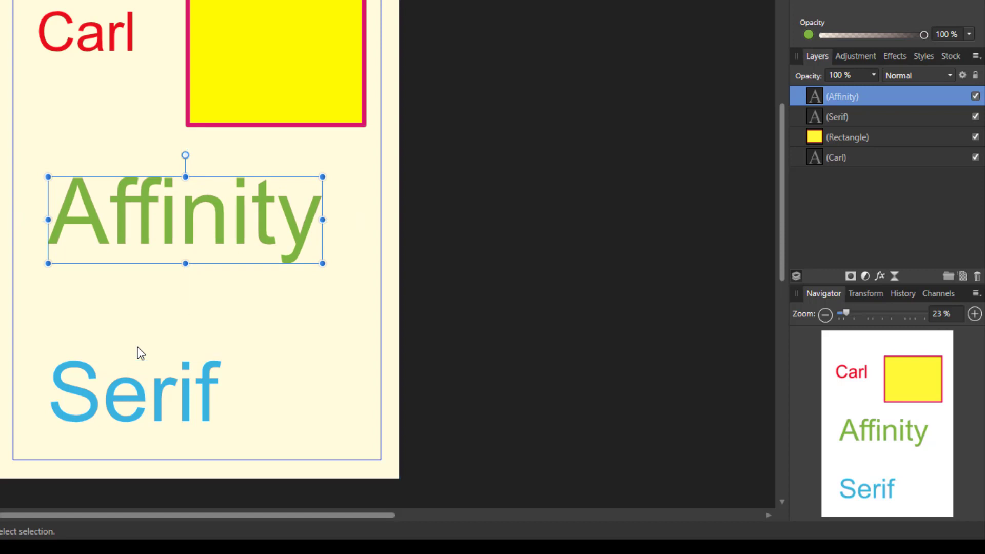
pyautogui.press('Left')
pyautogui.press('Left')
pyautogui.press('Left')
pyautogui.press('Left')
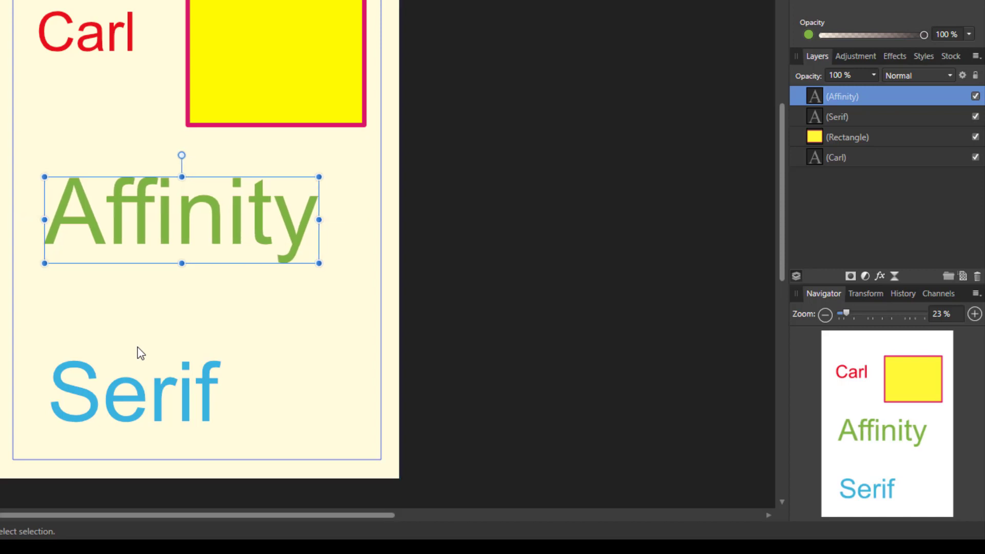
pyautogui.press('Down')
pyautogui.press('Down')
pyautogui.press('Down')
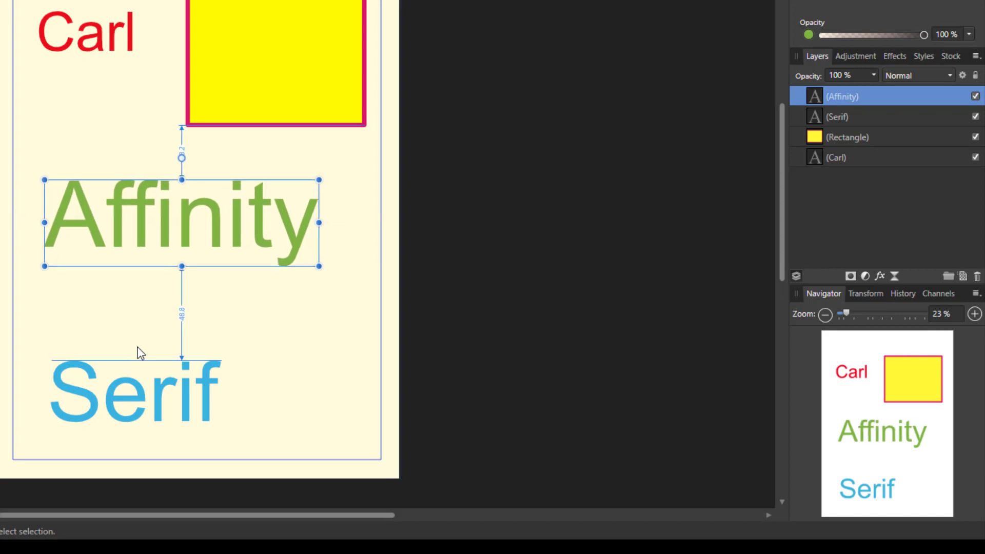
pyautogui.press('Right')
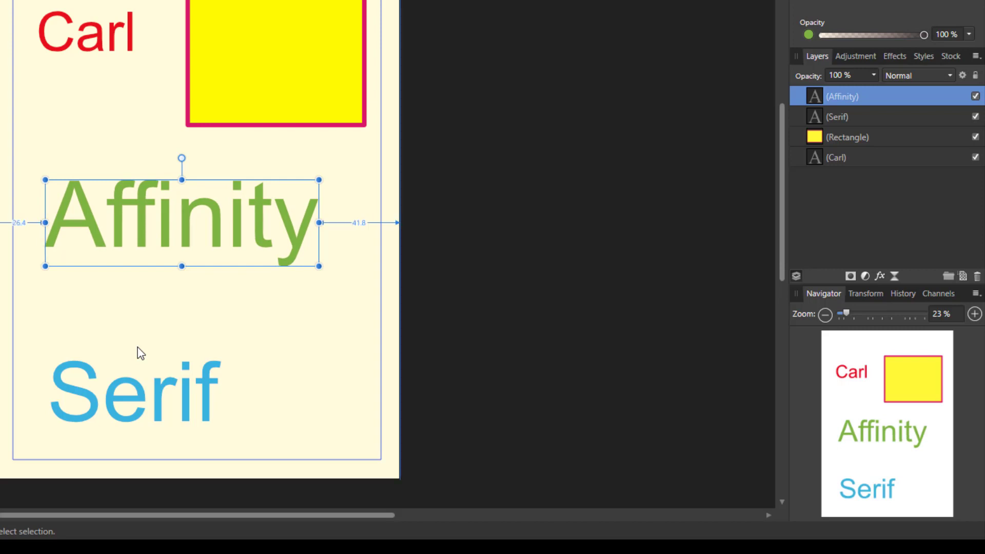
pyautogui.press('Up')
pyautogui.press('Up')
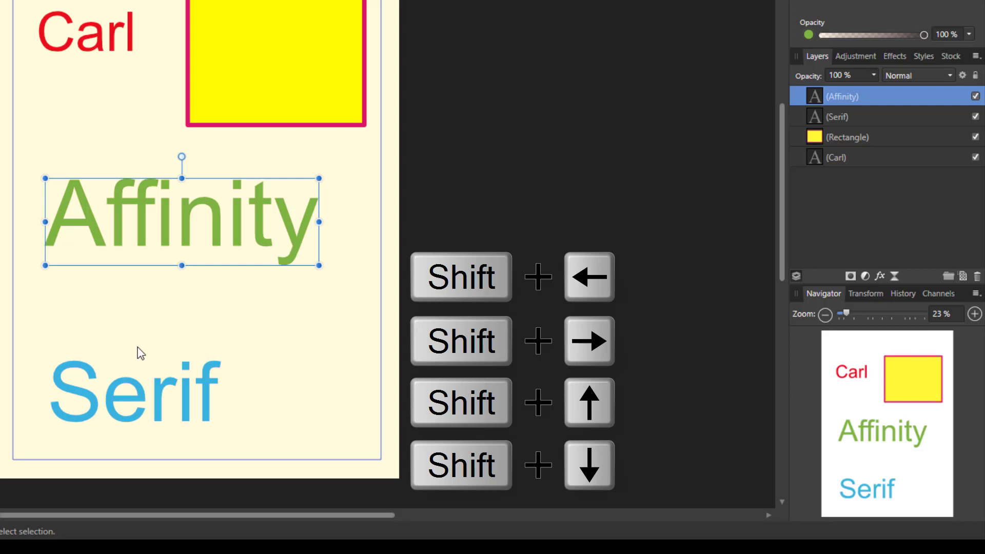
# Step: Move the Affinity text right in larger nudge increments to about 34 mm from the page's left edge
pyautogui.hotkey('shift', 'Right')
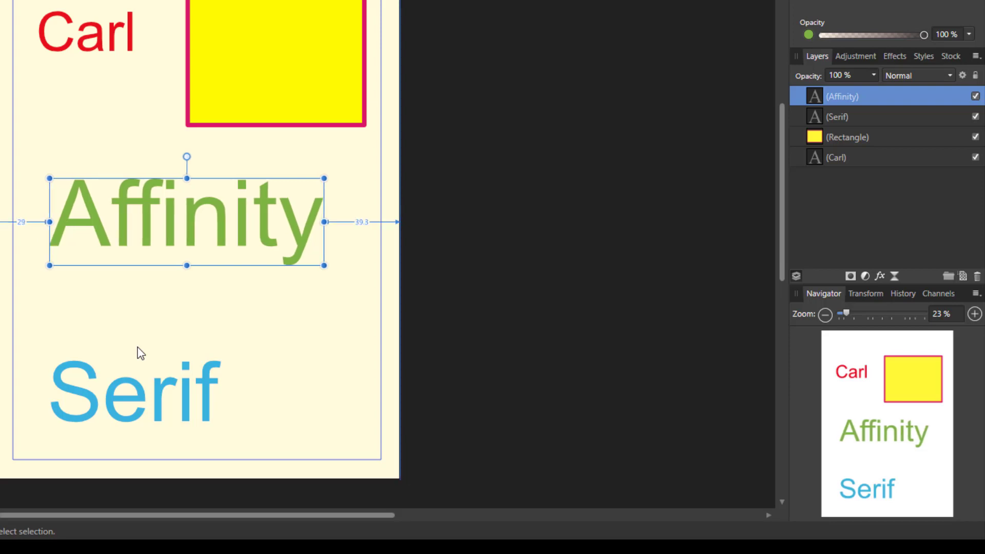
pyautogui.press('Right')
pyautogui.press('Right')
pyautogui.press('Right')
pyautogui.press('Right')
pyautogui.press('Right')
pyautogui.press('Right')
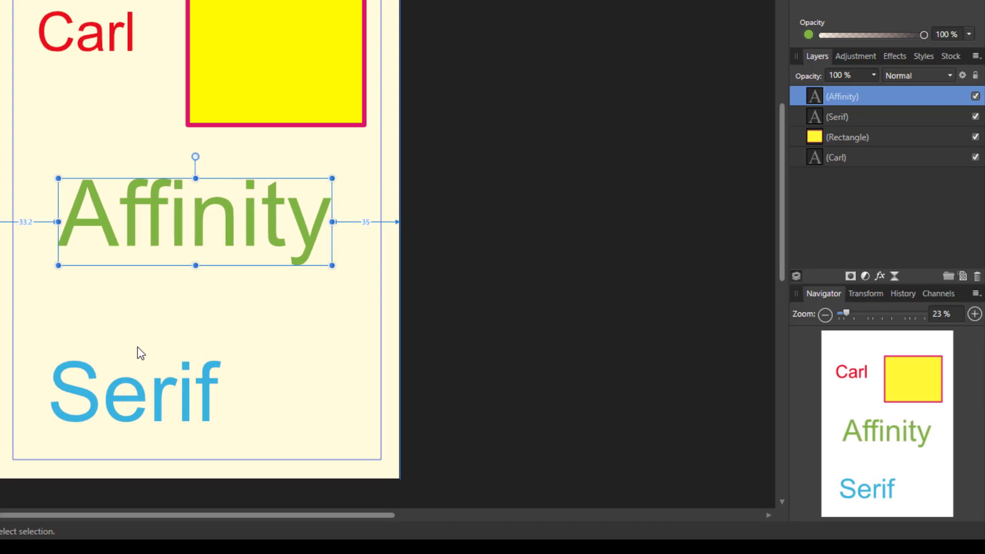
# Step: Move the Affinity text down in larger nudge increments until it overlaps the Serif text, about 84 mm below the yellow rectangle
pyautogui.press('Down')
pyautogui.press('Down')
pyautogui.press('Down')
pyautogui.press('Down')
pyautogui.press('Down')
pyautogui.press('Down')
pyautogui.press('Down')
pyautogui.press('Down')
pyautogui.press('Down')
pyautogui.press('Down')
pyautogui.press('Down')
pyautogui.press('Down')
pyautogui.press('Down')
pyautogui.press('Down')
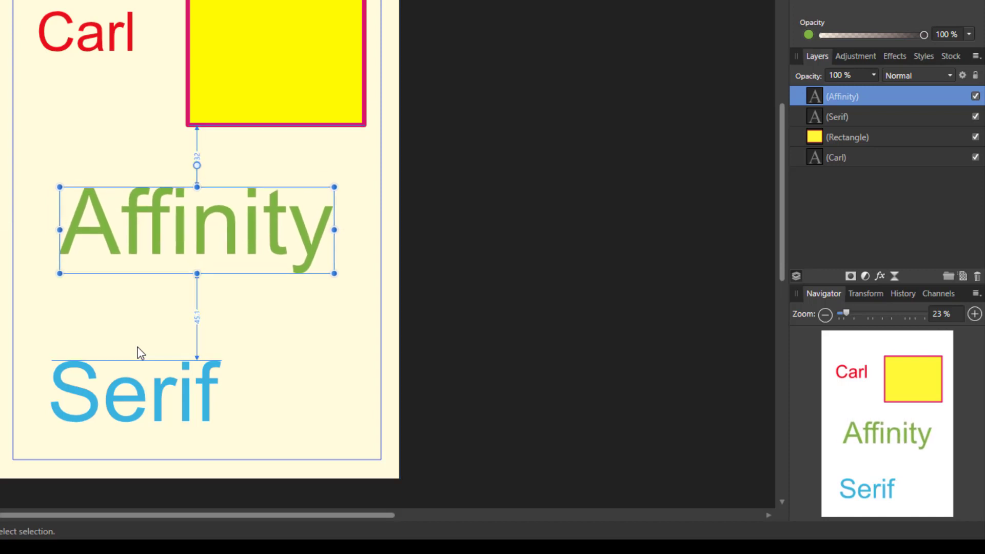
pyautogui.press('Down')
pyautogui.press('Down')
pyautogui.press('Down')
pyautogui.press('Down')
pyautogui.press('Down')
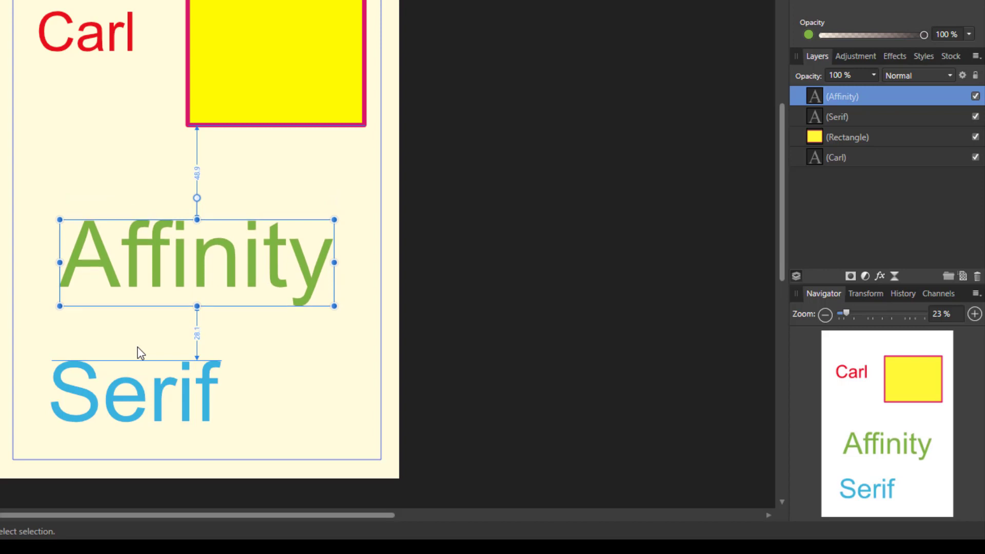
pyautogui.press('Down')
pyautogui.press('Down')
pyautogui.press('Down')
pyautogui.press('Down')
pyautogui.press('Down')
pyautogui.press('Down')
pyautogui.press('Down')
pyautogui.press('Down')
pyautogui.press('Down')
pyautogui.press('Down')
pyautogui.press('Down')
pyautogui.press('Down')
pyautogui.press('Down')
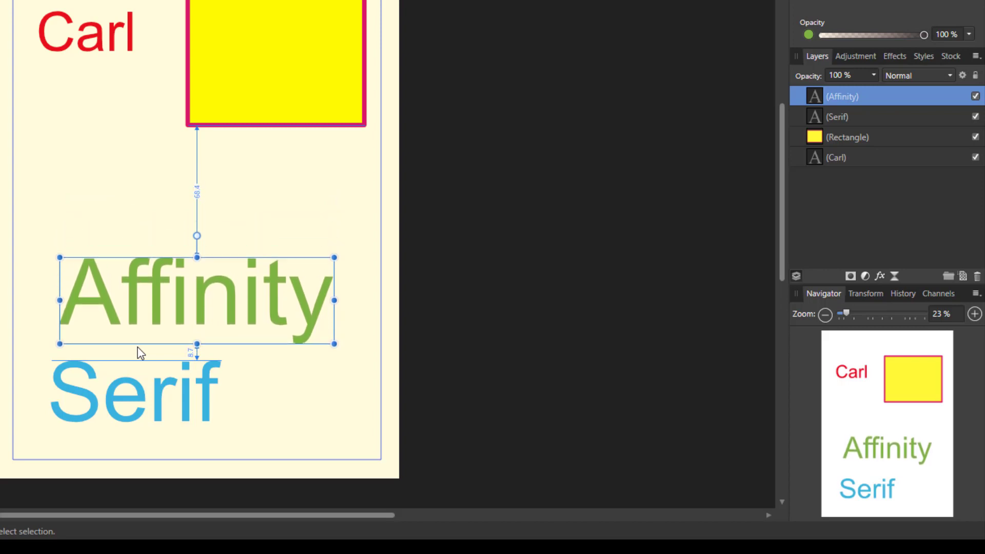
pyautogui.press('Down')
pyautogui.press('Down')
pyautogui.press('Down')
pyautogui.press('Down')
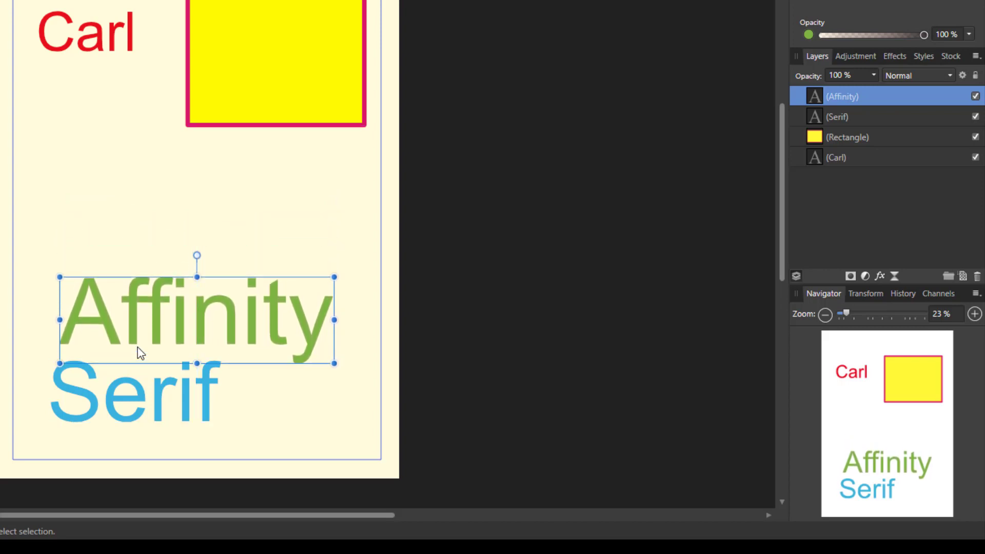
pyautogui.press('Down')
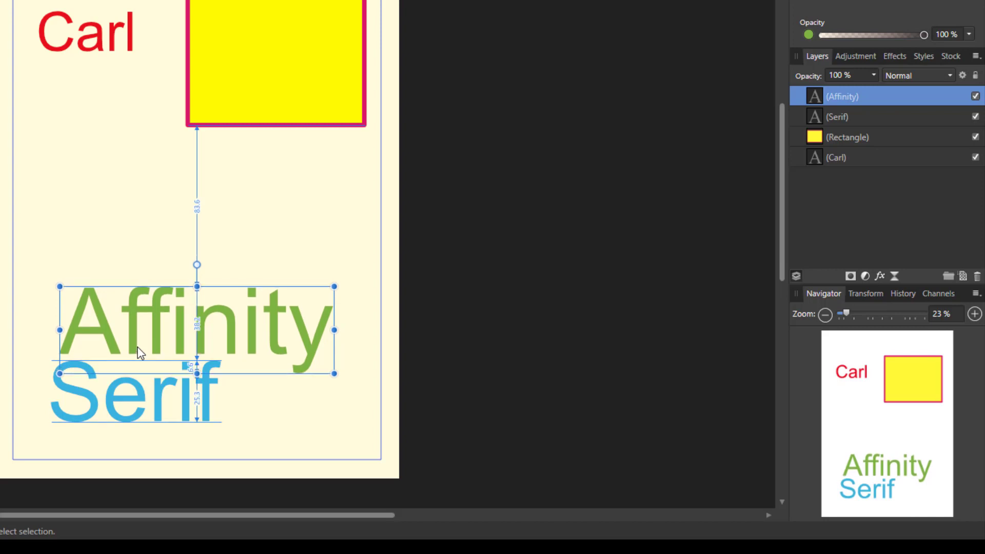
# Step: Nudge the Affinity text slightly further down over the Serif text, and move it back up between the yellow rectangle and the Serif text
pyautogui.press('Down')
pyautogui.press('Down')
pyautogui.press('Down')
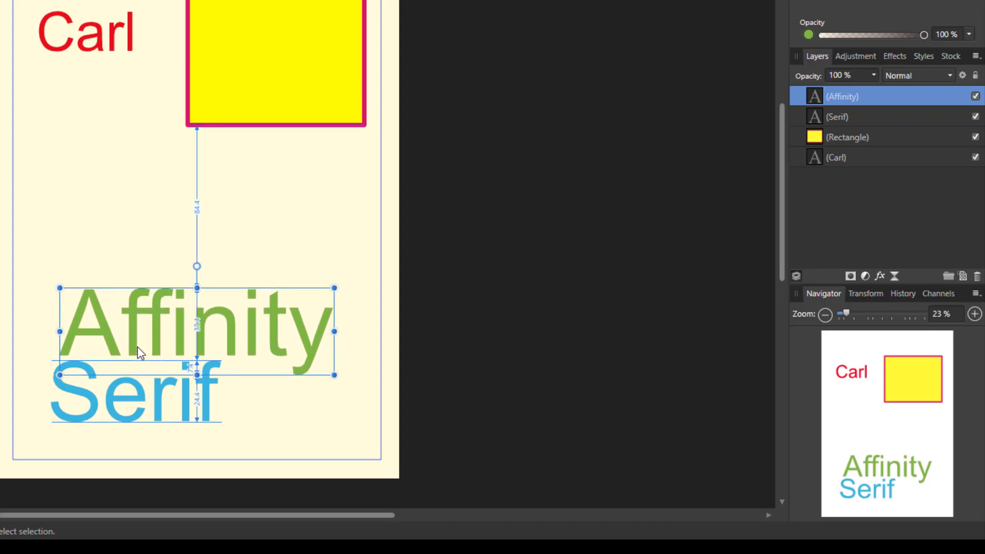
pyautogui.press('Down')
pyautogui.press('Down')
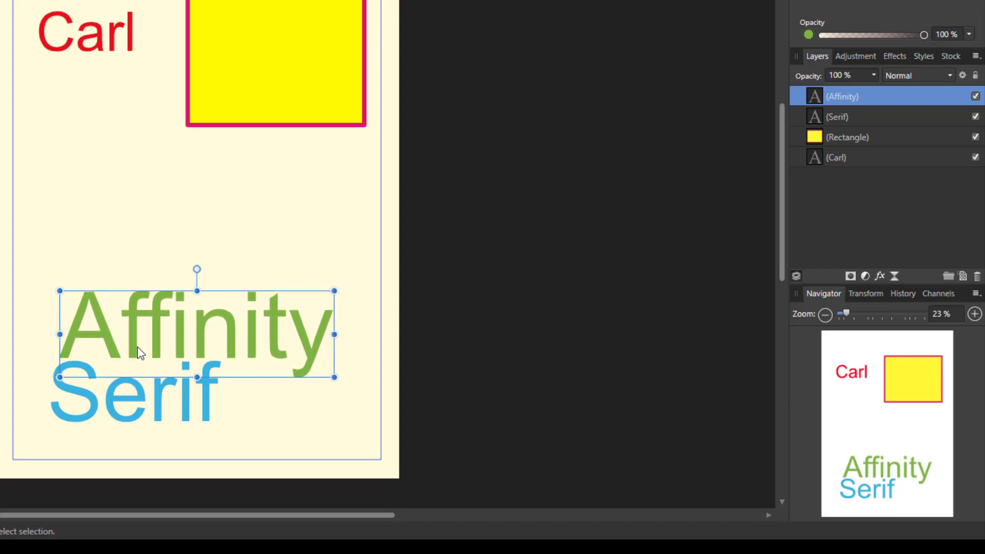
pyautogui.moveTo(163, 342); pyautogui.dragTo(165, 253)
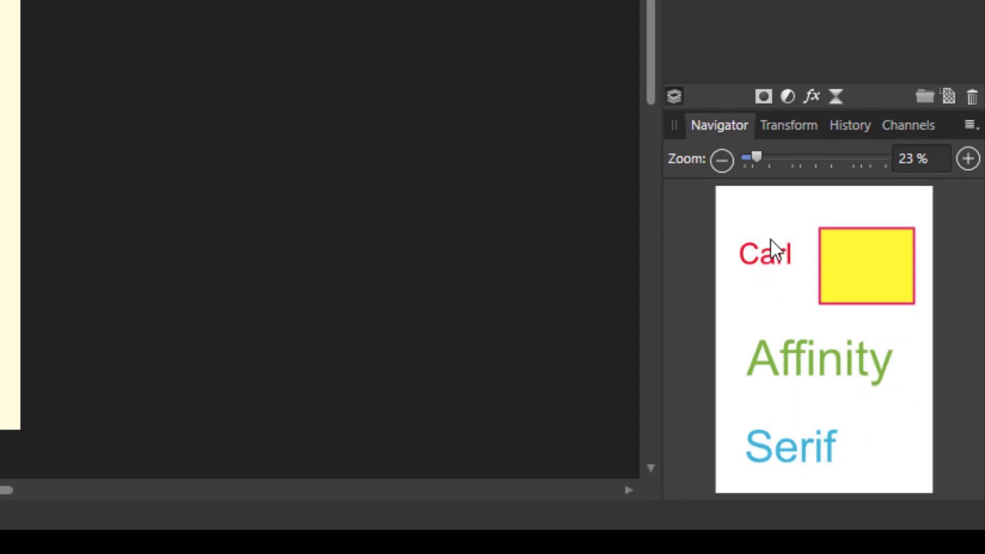
# Step: Raise the document zoom in single-percent increments from the Navigator's zoom value to about 28 %
pyautogui.click(903, 159)
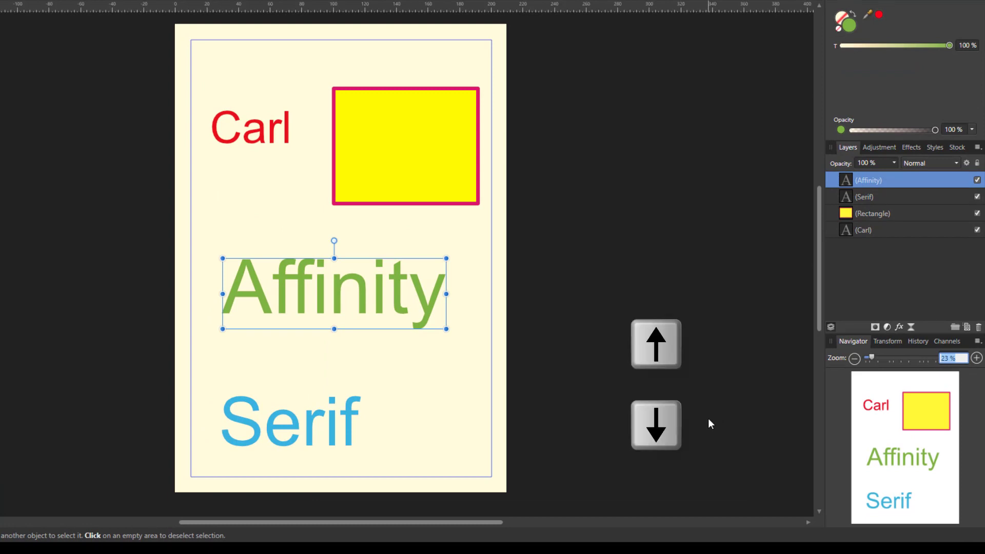
pyautogui.press('Up')
pyautogui.press('Up')
pyautogui.press('Up')
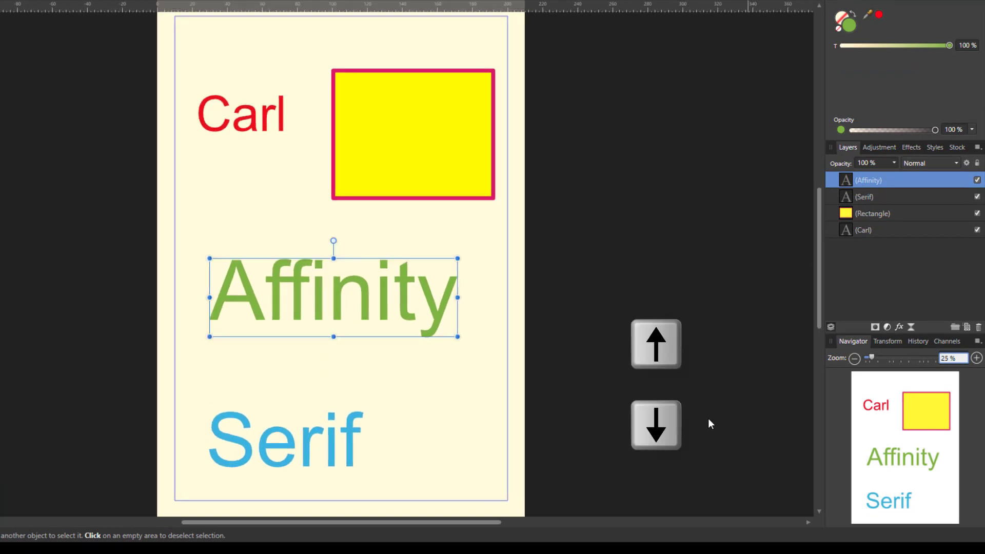
pyautogui.press('Up')
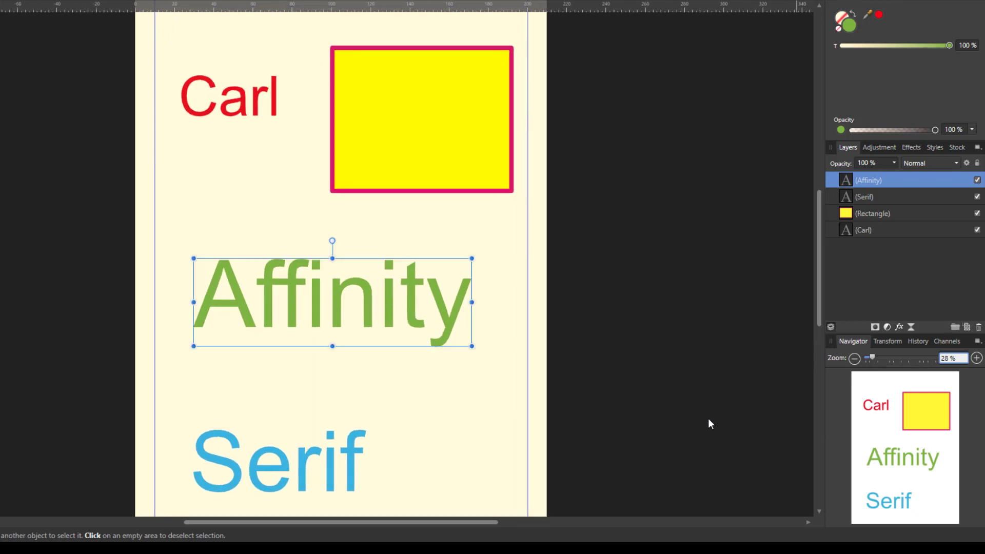
# Step: Lower the document zoom in single-percent increments to about 18 %
pyautogui.press('Down')
pyautogui.press('Down')
pyautogui.press('Down')
pyautogui.press('Down')
pyautogui.press('Down')
pyautogui.press('Down')
pyautogui.press('Down')
pyautogui.press('Down')
pyautogui.press('Down')
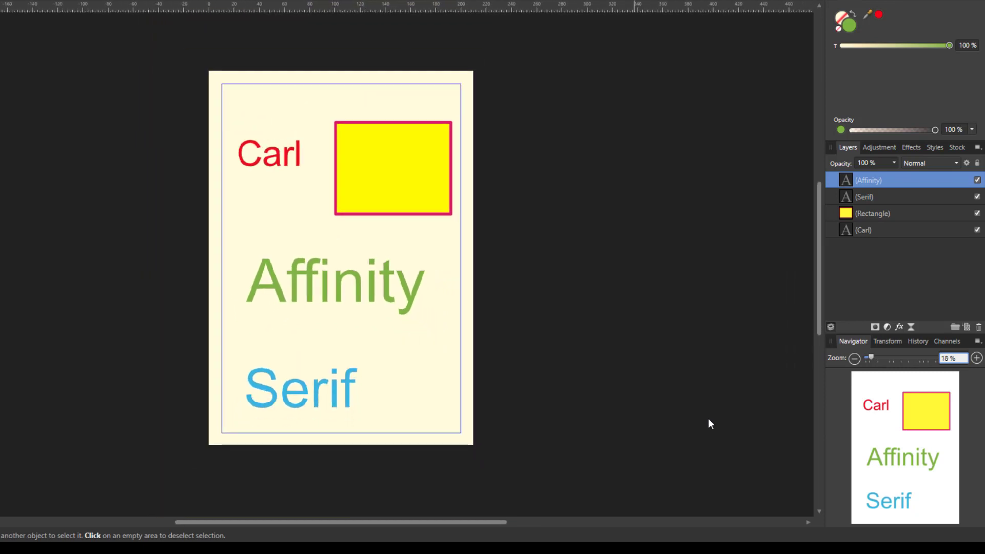
# Step: Raise the document zoom again in single-percent increments to 30 %
pyautogui.press('Up')
pyautogui.press('Up')
pyautogui.press('Up')
pyautogui.press('Up')
pyautogui.press('Up')
pyautogui.press('Up')
pyautogui.press('Up')
pyautogui.press('Up')
pyautogui.press('Up')
pyautogui.press('Up')
pyautogui.press('Up')
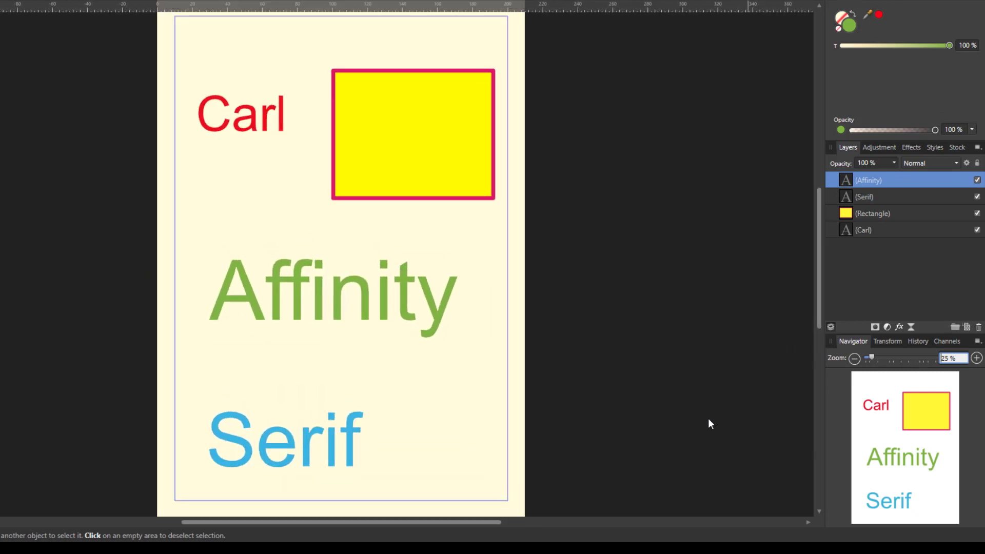
pyautogui.press('Up')
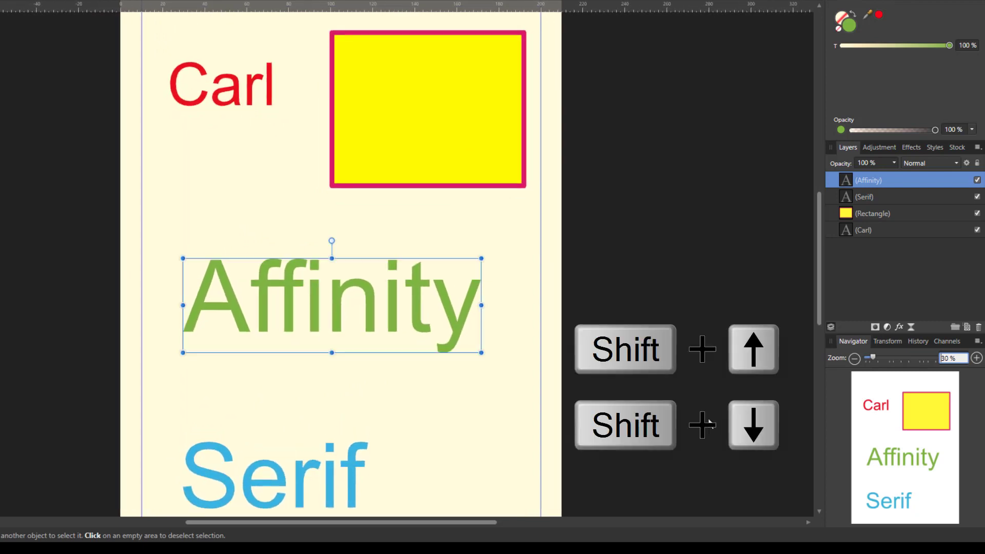
# Step: Increase the document zoom in large increments of 10 %, through 40 % and beyond
pyautogui.hotkey('shift', 'Up')
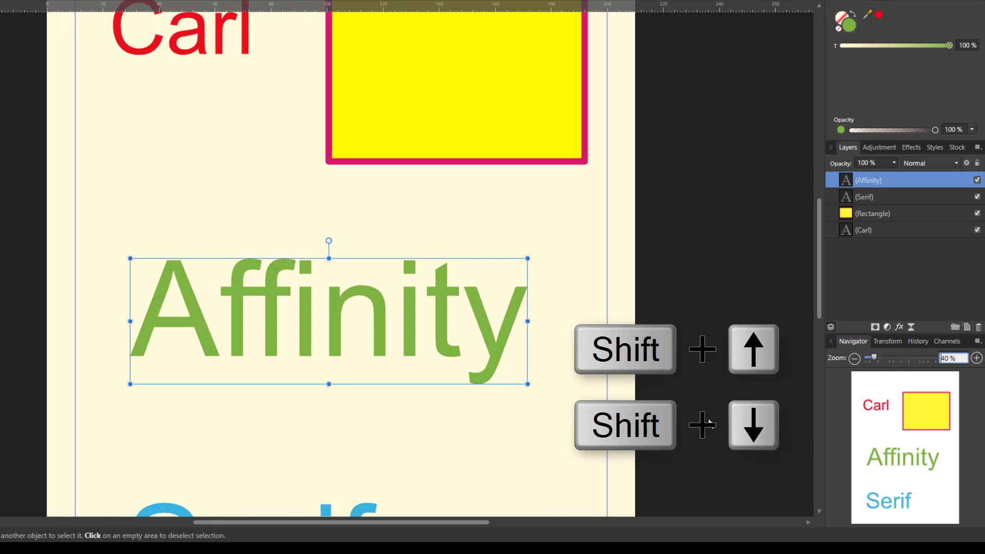
pyautogui.hotkey('shift', 'Up')
pyautogui.hotkey('shift', 'Up')
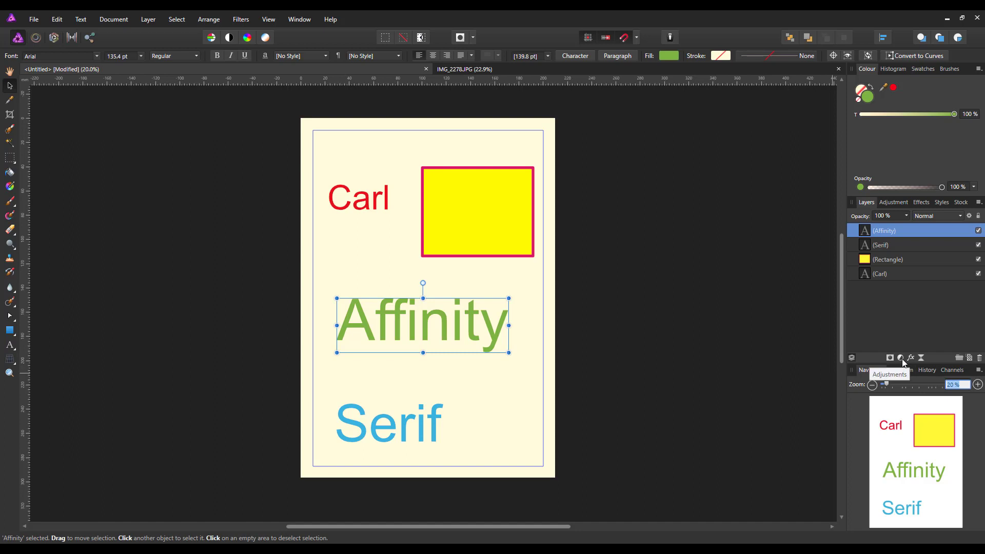
# Step: Add a Black and White adjustment above the Serif text layer and delete it again
pyautogui.click(927, 246)
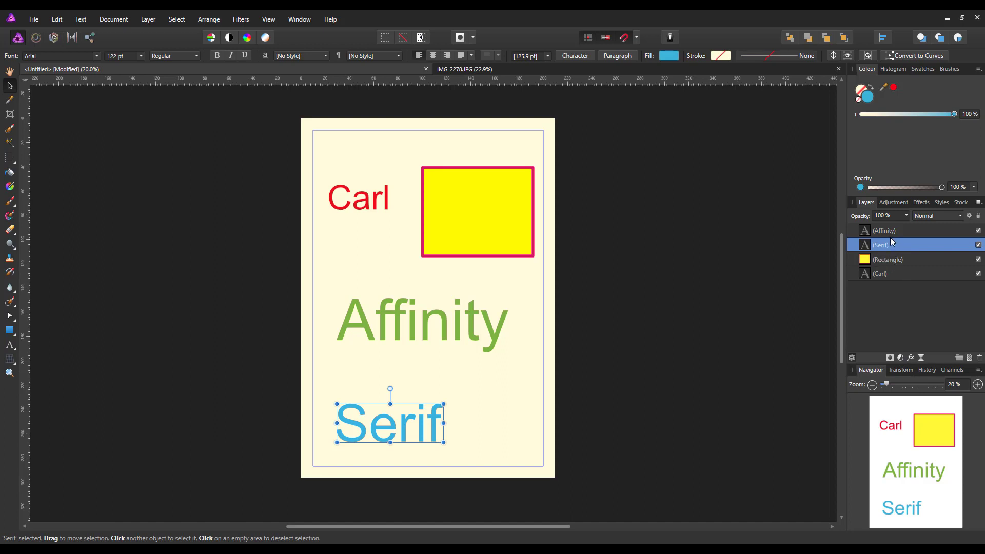
pyautogui.click(905, 357)
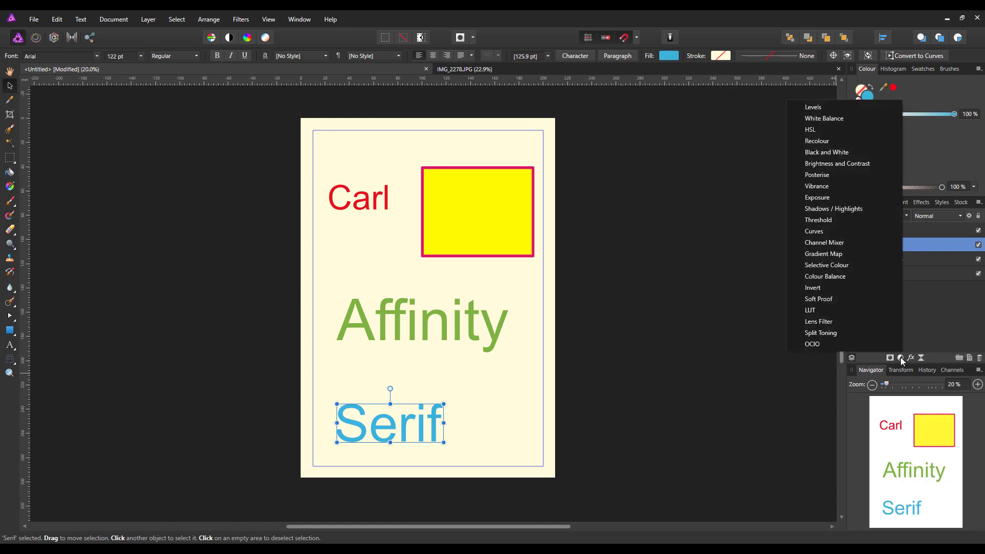
pyautogui.click(826, 153)
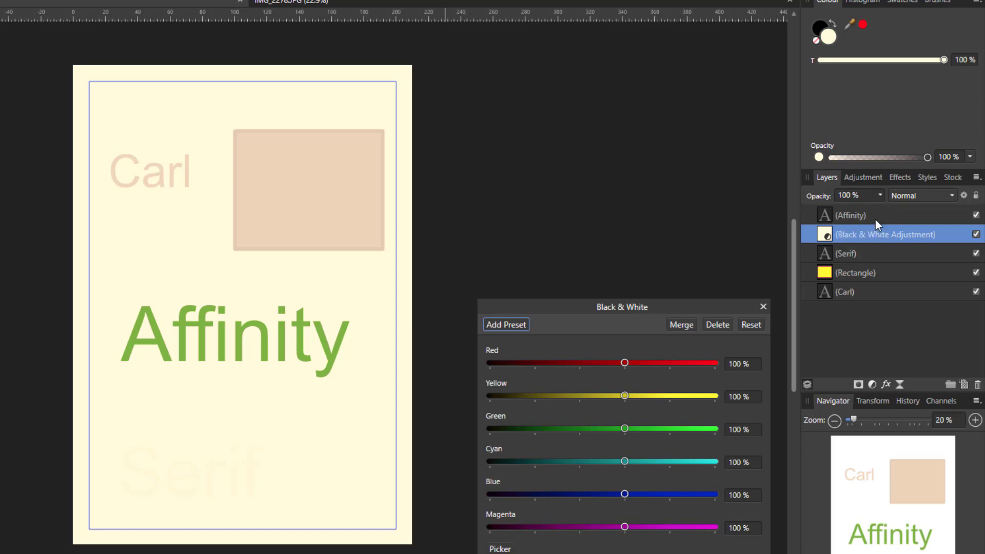
pyautogui.click(725, 326)
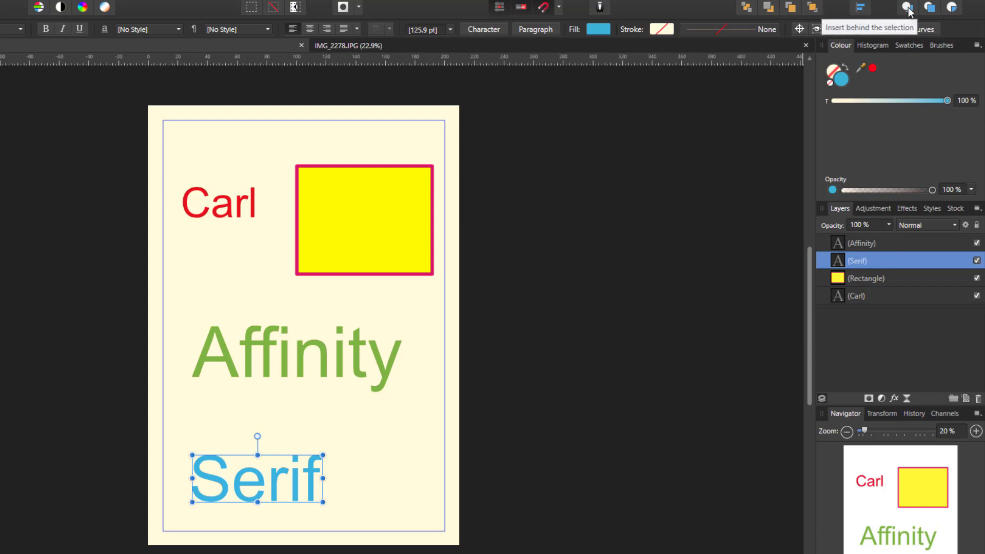
# Step: Insert a Black and White adjustment behind the Serif text layer and delete it again
pyautogui.click(882, 399)
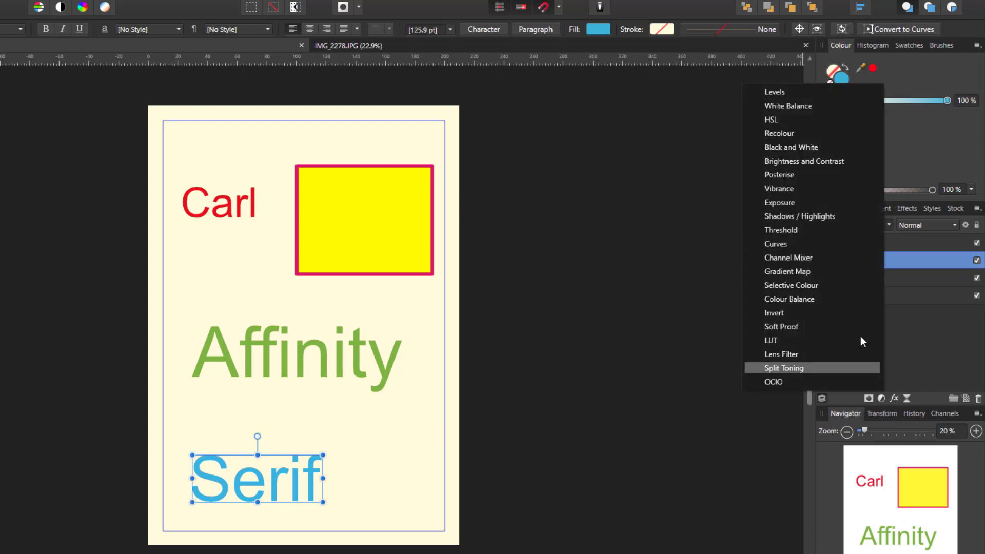
pyautogui.click(782, 147)
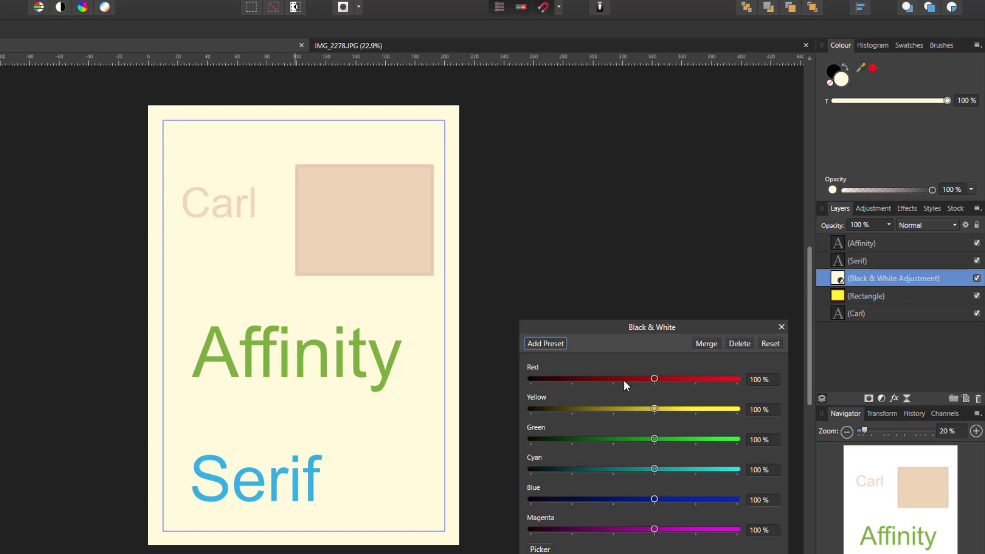
pyautogui.click(744, 343)
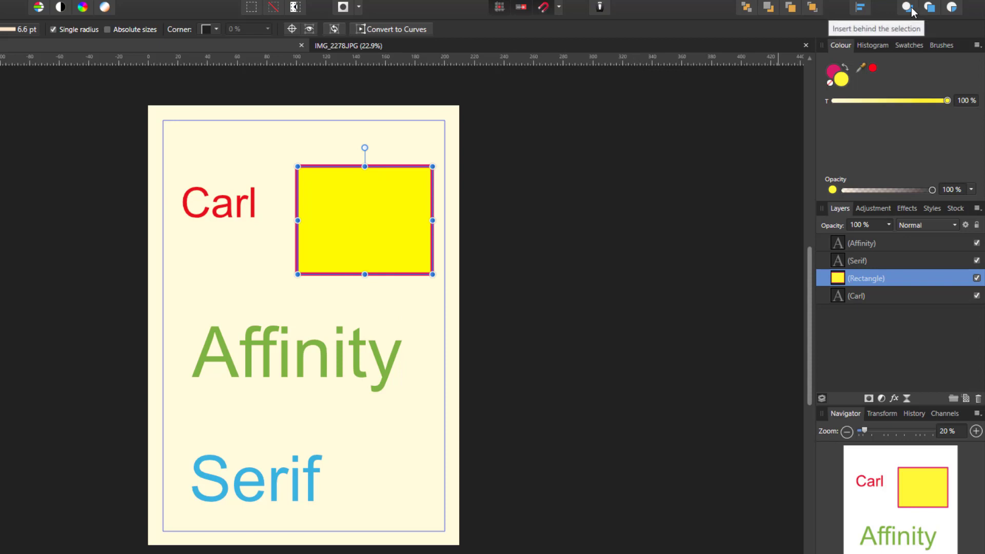
# Step: Insert a Black and White adjustment inside the yellow rectangle layer, inspect its nesting, and delete the adjustment
pyautogui.click(953, 8)
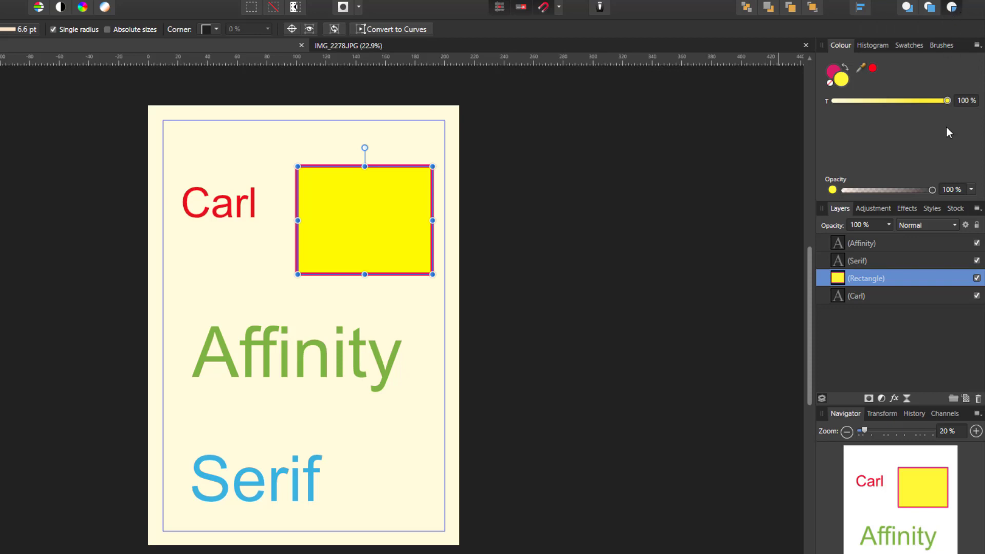
pyautogui.click(882, 399)
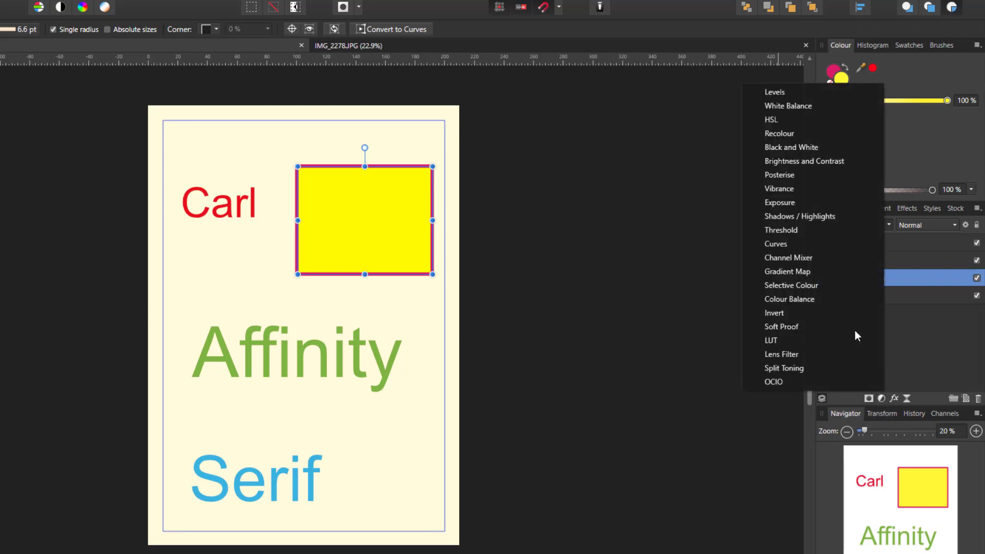
pyautogui.click(787, 151)
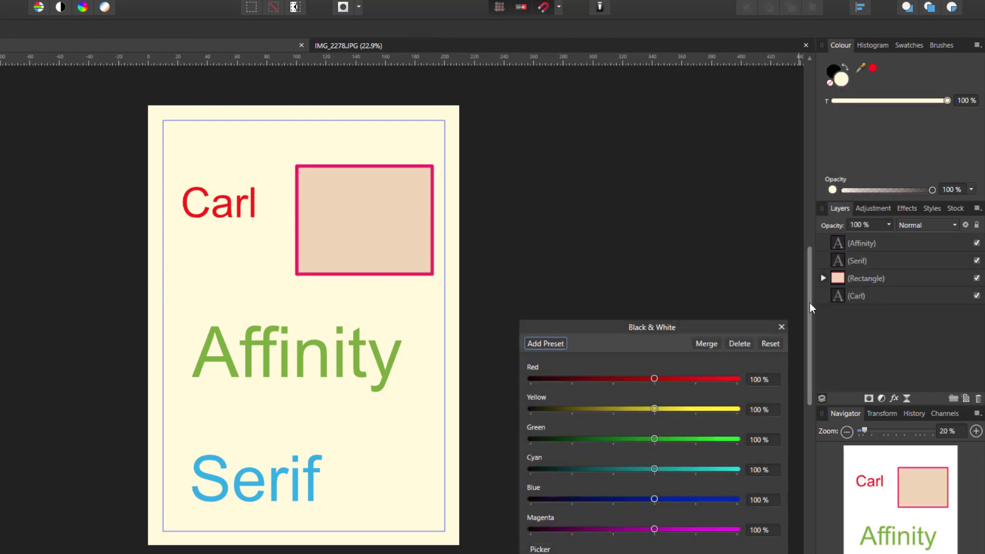
pyautogui.click(823, 278)
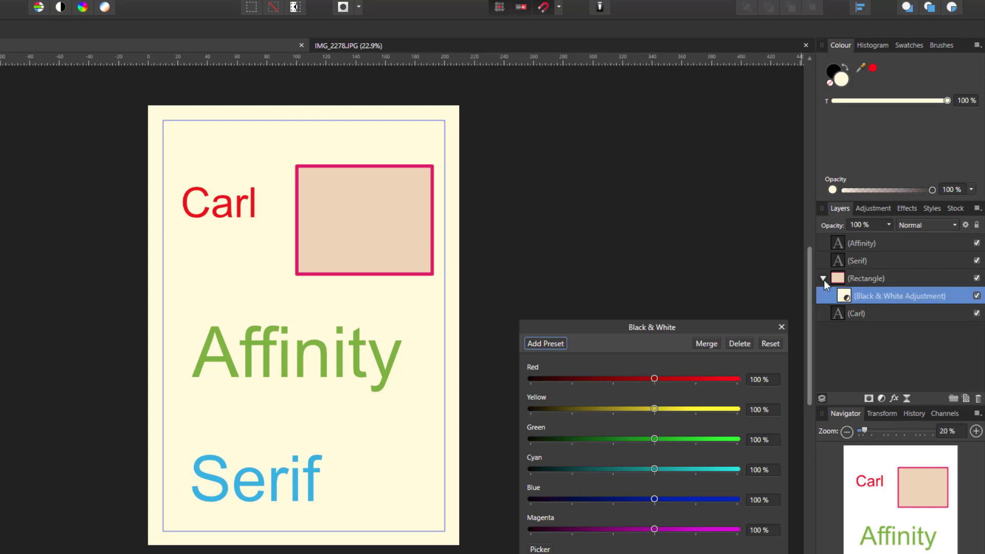
pyautogui.click(822, 278)
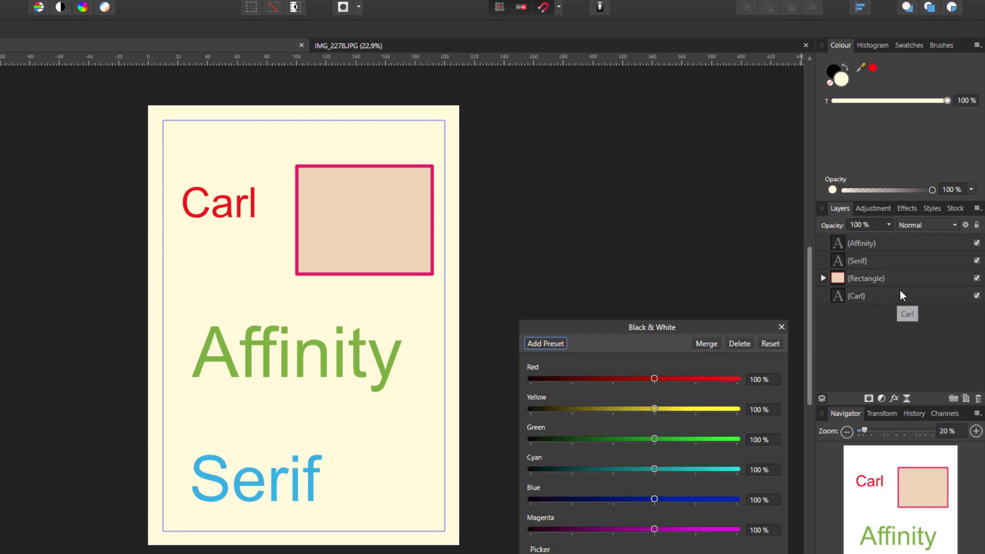
pyautogui.click(740, 343)
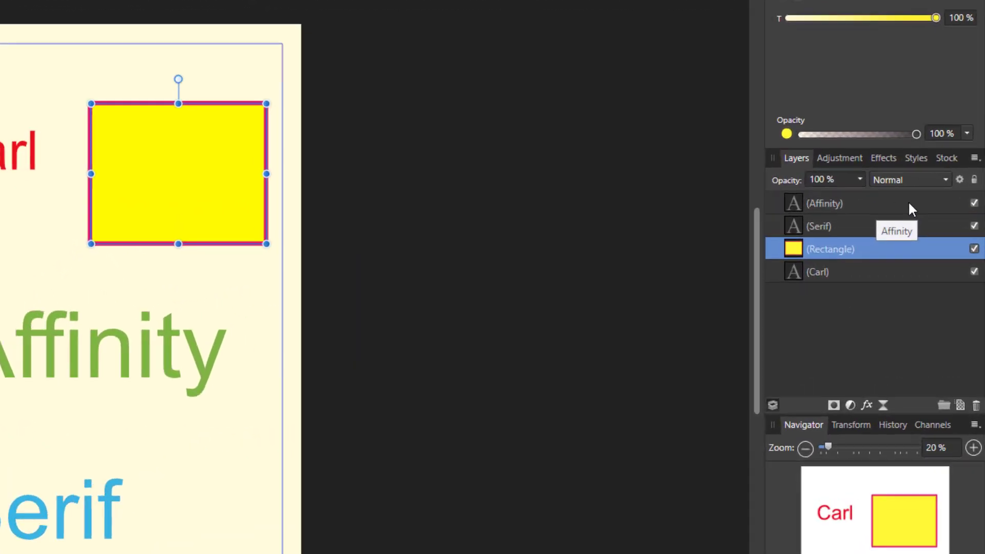
# Step: Group all four layers, from the Affinity text down to the Carl text
pyautogui.click(937, 230)
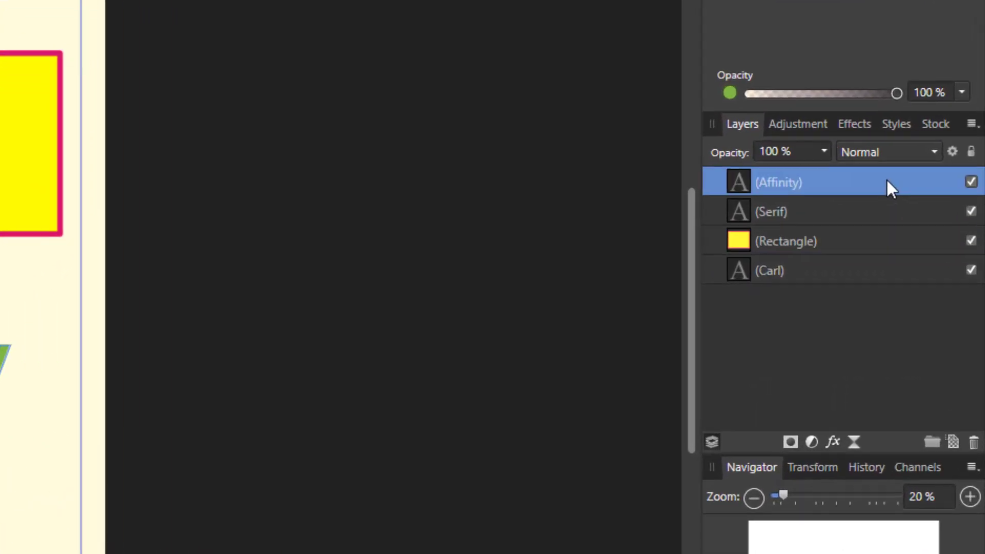
pyautogui.keyDown('shift'); pyautogui.click(875, 270); pyautogui.keyUp('shift')
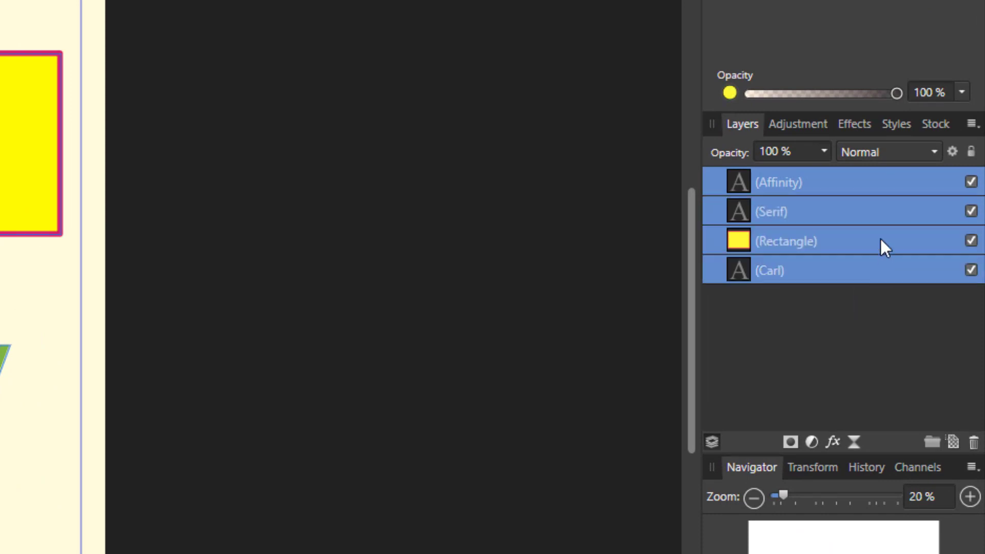
pyautogui.rightClick(885, 187)
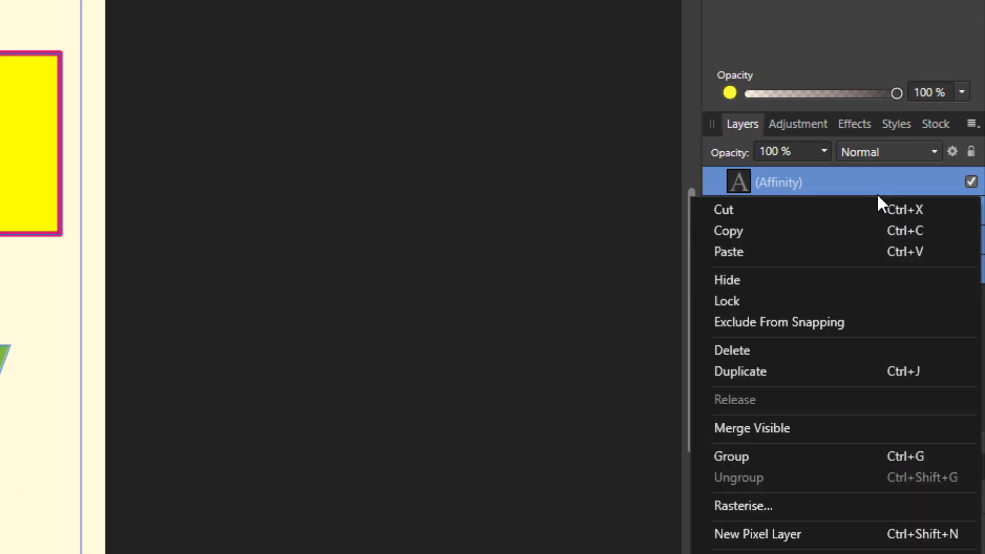
pyautogui.click(744, 457)
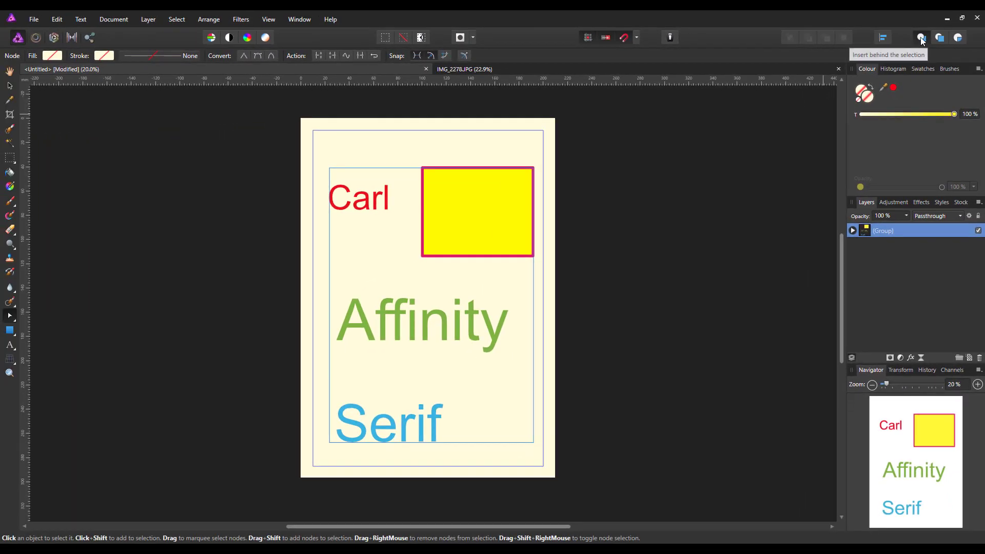
# Step: Draw a pink rectangle covering the whole page, inserted behind the group
pyautogui.click(921, 38)
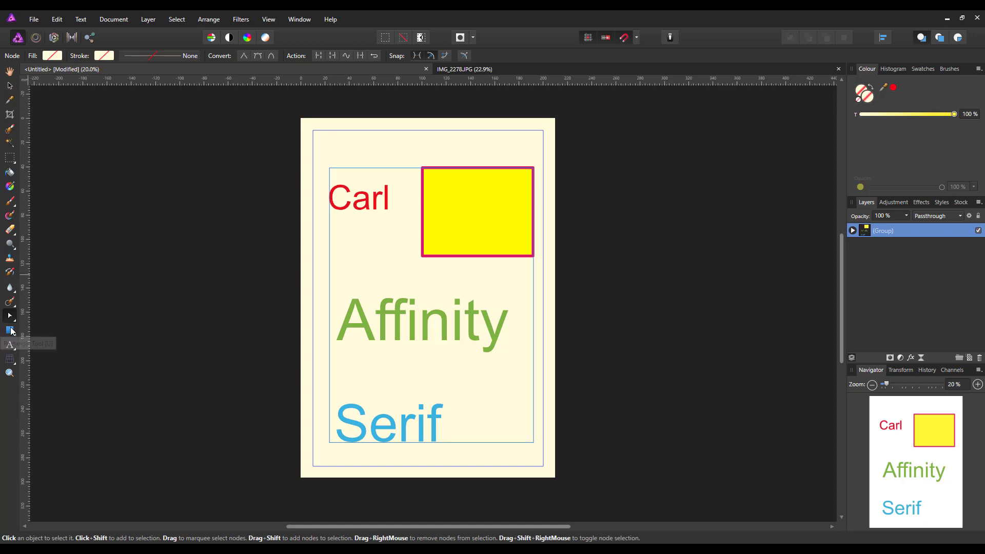
pyautogui.click(10, 331)
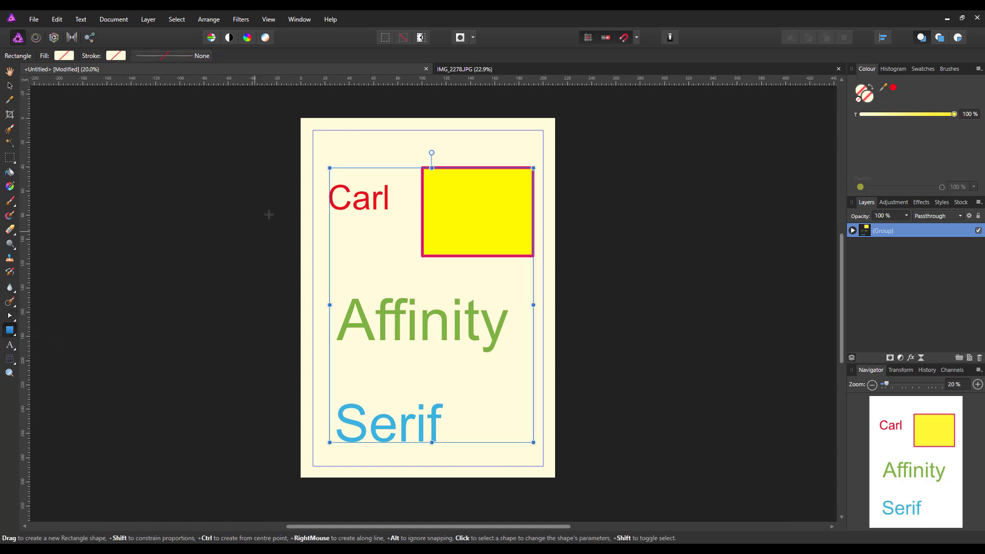
pyautogui.moveTo(300, 118); pyautogui.dragTo(556, 485)
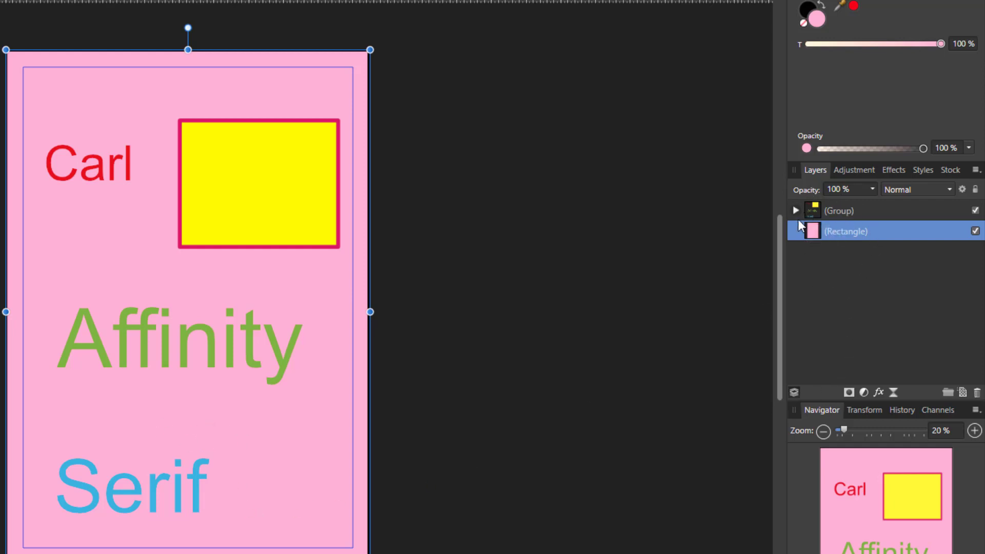
# Step: Expand the group to show its layers and add a Black and White adjustment above the group
pyautogui.click(907, 211)
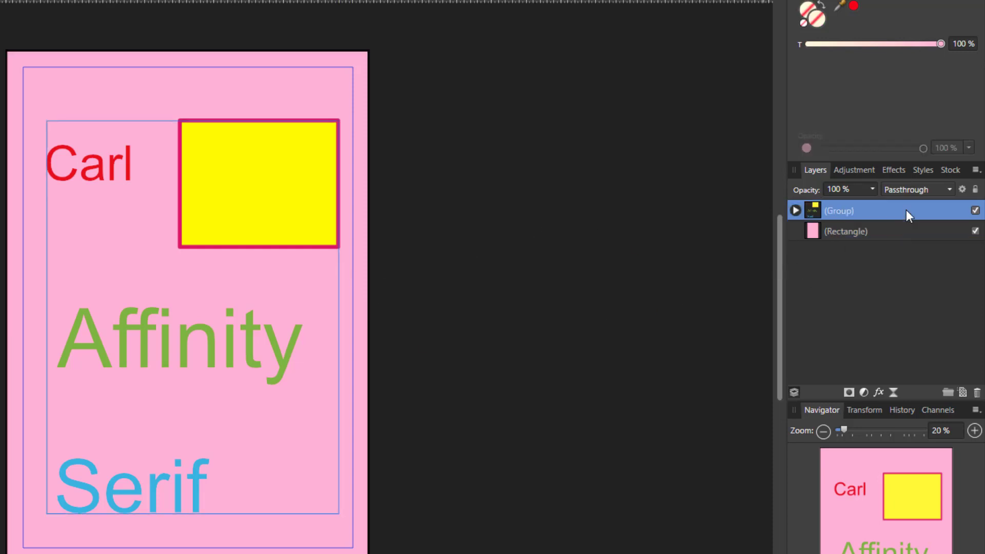
pyautogui.click(796, 210)
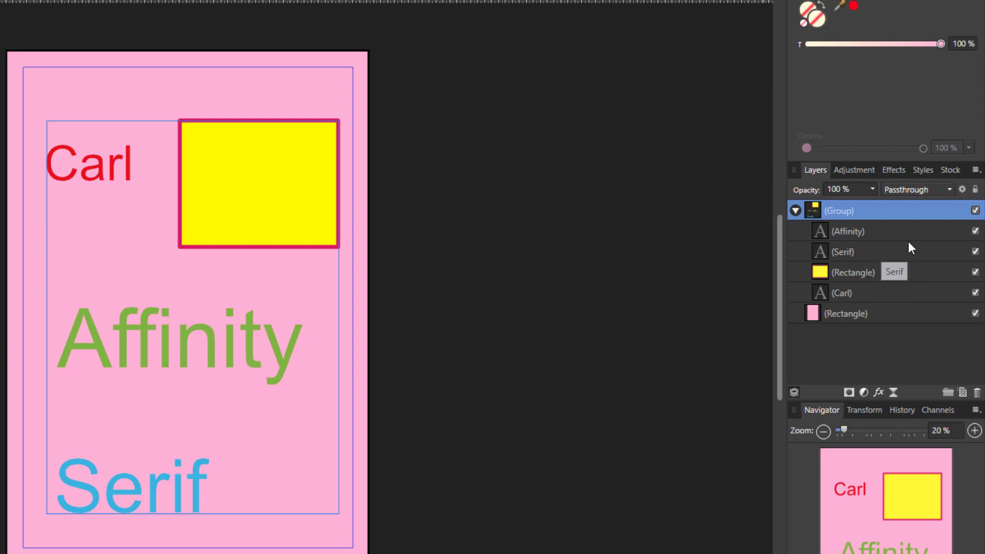
pyautogui.click(864, 393)
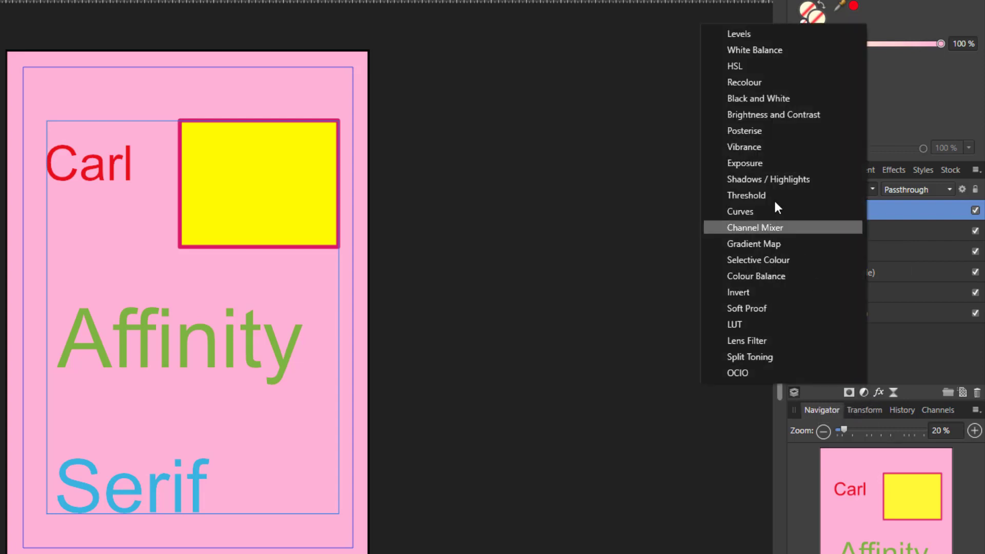
pyautogui.click(742, 98)
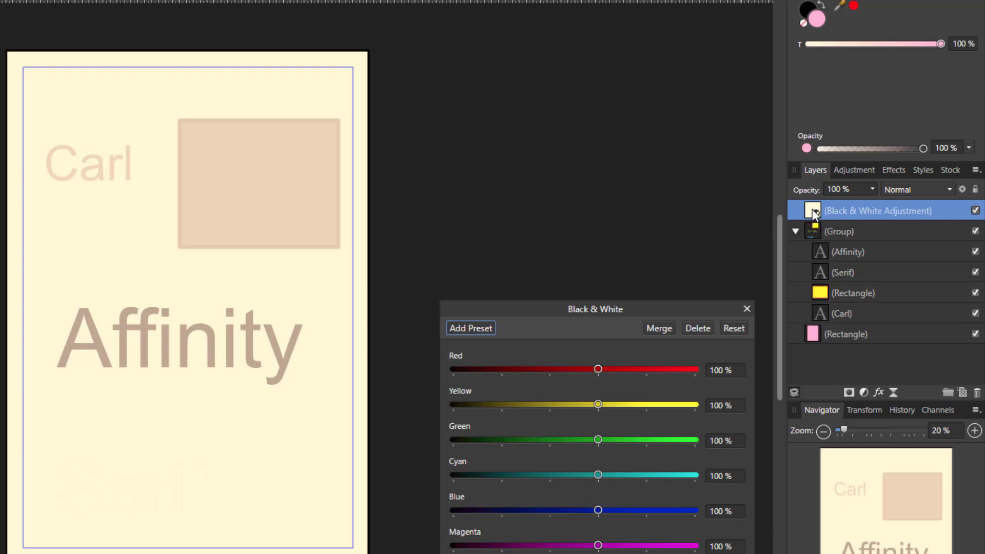
# Step: Preview the Black and White adjustment on individual layers in the group, placing it between the Affinity and Serif text layers
pyautogui.moveTo(811, 208); pyautogui.dragTo(835, 315)
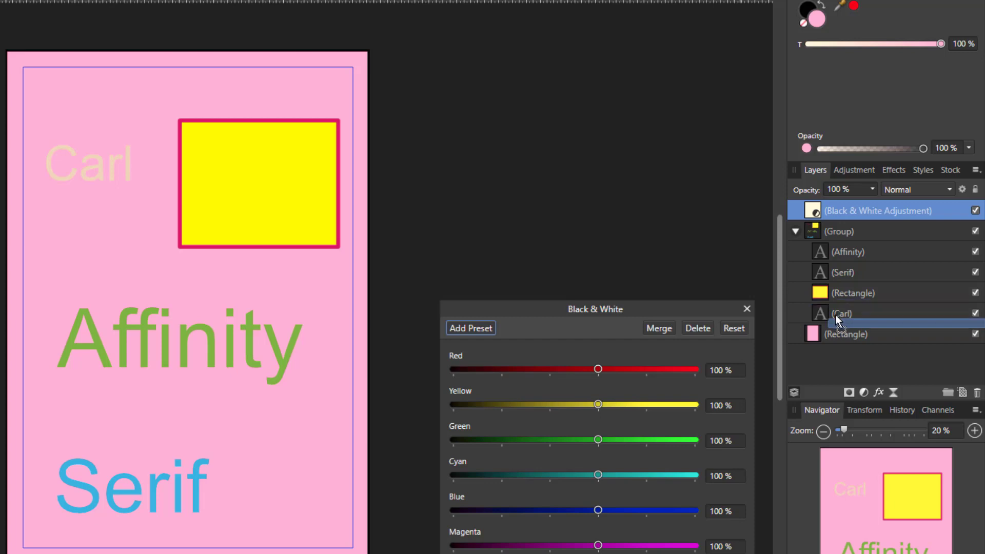
pyautogui.moveTo(835, 315); pyautogui.dragTo(814, 287)
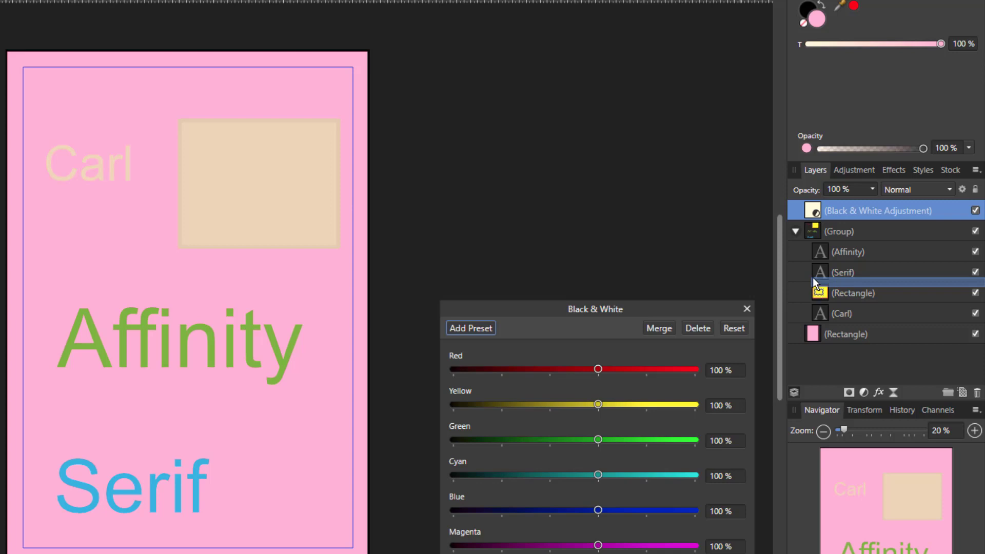
pyautogui.moveTo(813, 280); pyautogui.dragTo(851, 260)
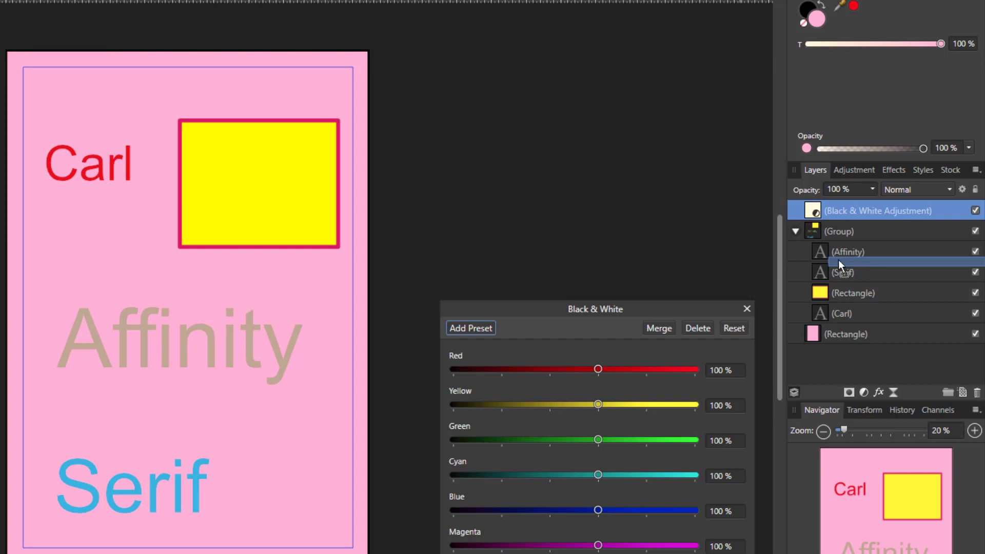
pyautogui.moveTo(839, 259); pyautogui.dragTo(816, 263)
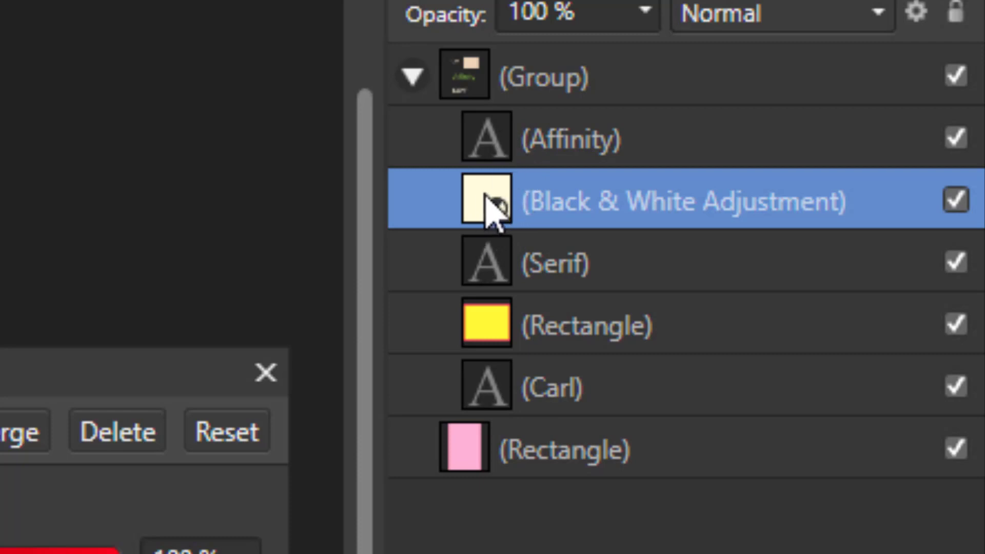
# Step: Nest the Black and White adjustment in the yellow rectangle layer's mask position, then expand and collapse that layer to inspect the nesting
pyautogui.moveTo(489, 197); pyautogui.dragTo(511, 326)
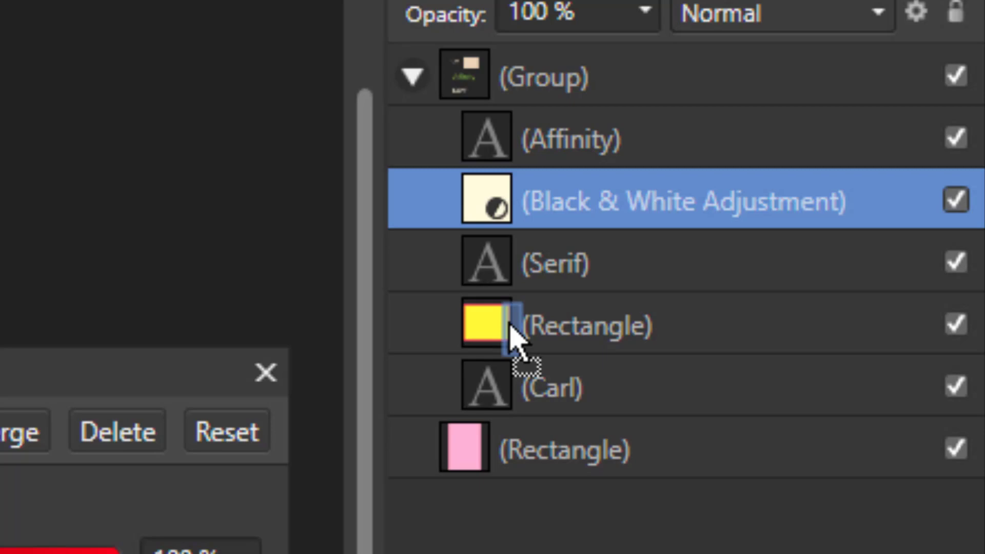
pyautogui.moveTo(510, 325); pyautogui.dragTo(511, 327)
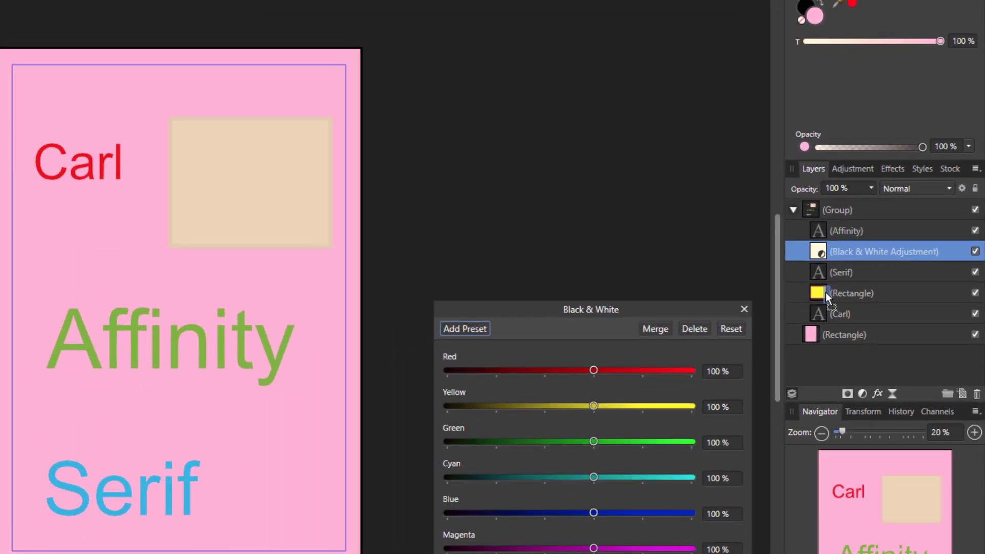
pyautogui.moveTo(826, 293); pyautogui.dragTo(824, 291)
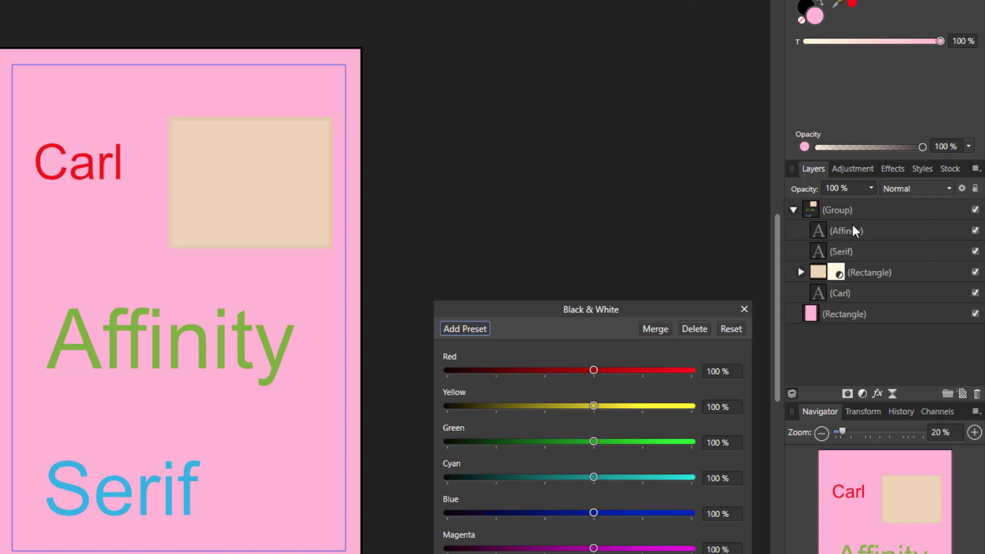
pyautogui.click(802, 271)
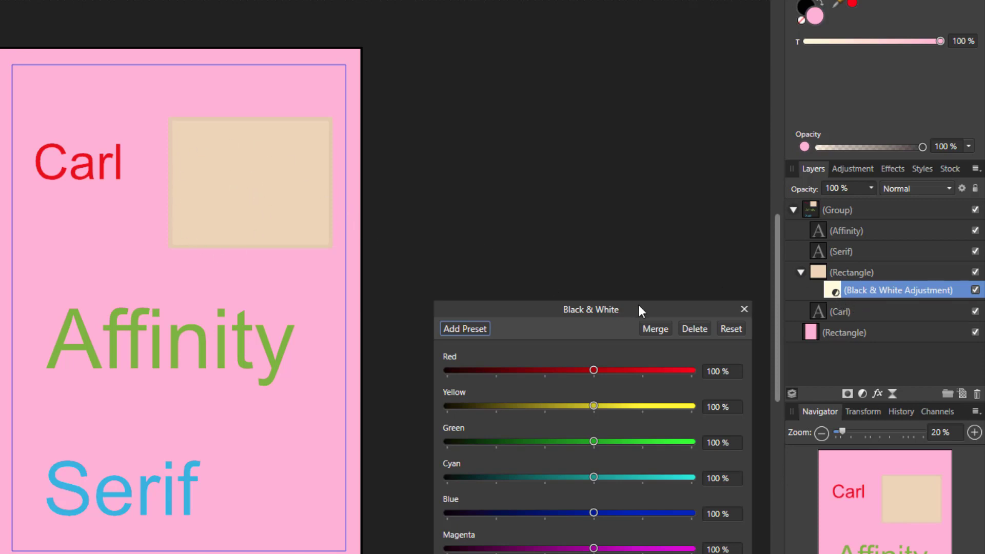
pyautogui.click(801, 272)
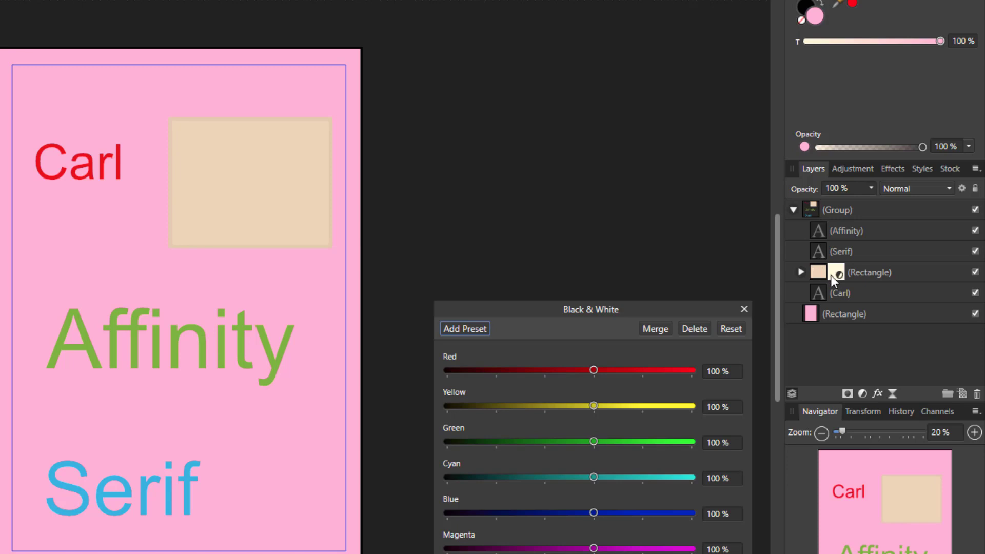
# Step: Move the Black and White adjustment onto the Carl layer, then back between the Affinity and Serif layers, and close its settings
pyautogui.moveTo(833, 272); pyautogui.dragTo(825, 315)
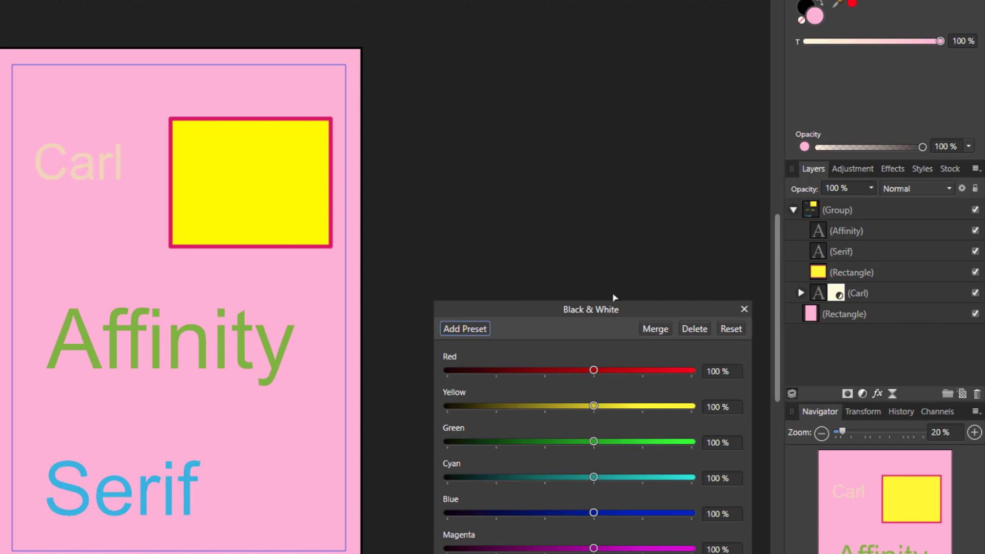
pyautogui.moveTo(841, 295); pyautogui.dragTo(852, 245)
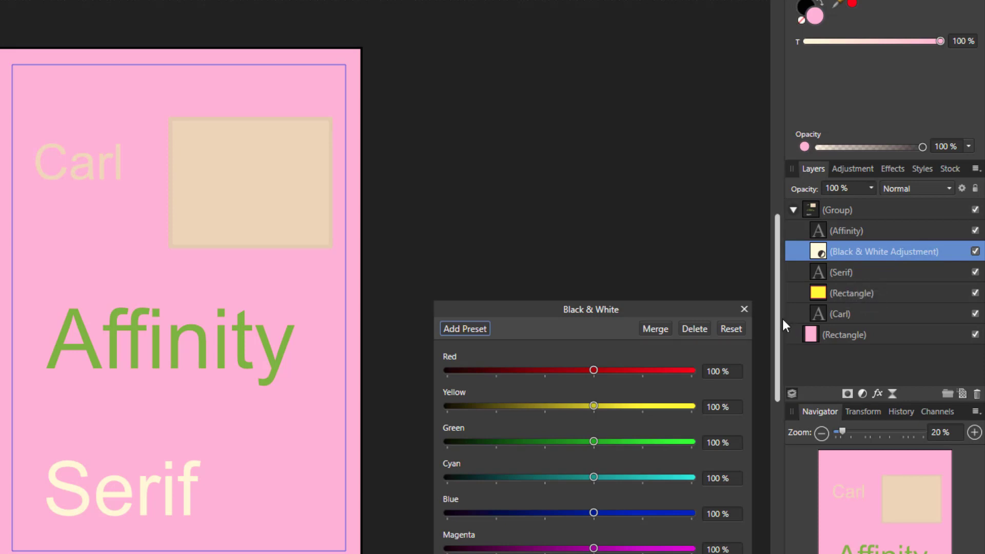
pyautogui.click(745, 310)
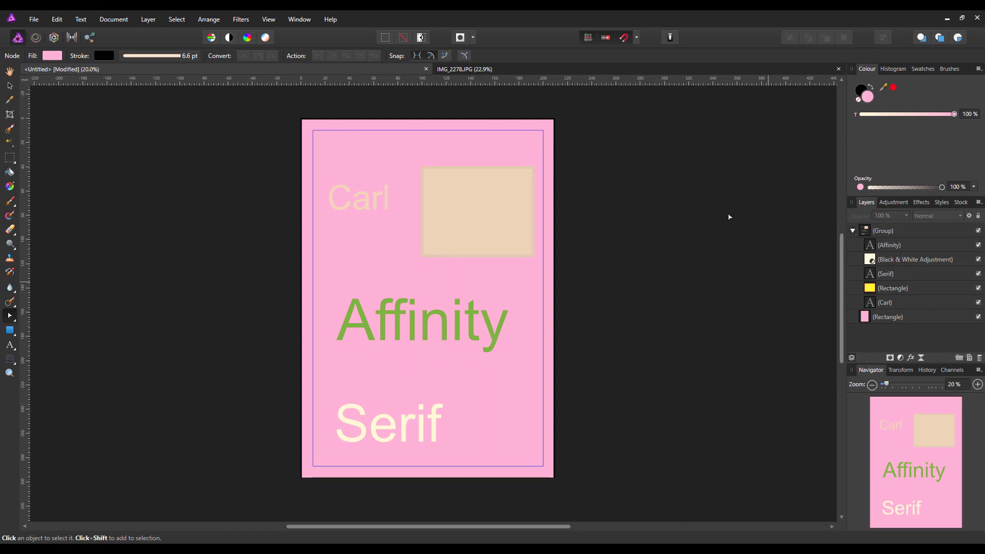
# Step: Switch to the IMG_2278.JPG beach photo with the Pan tool active
pyautogui.click(659, 71)
pyautogui.press('h')
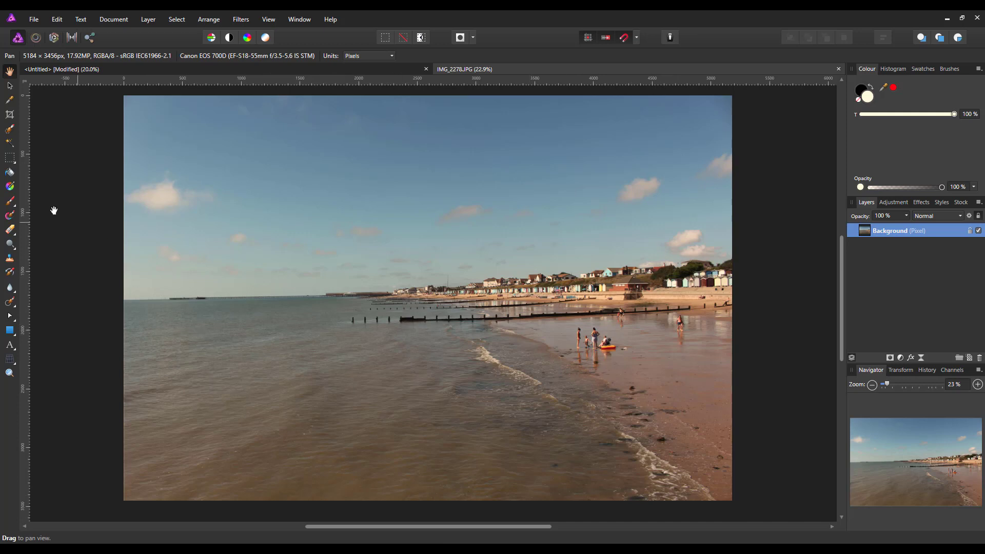
# Step: Try the Crop tool's Straighten option along the sea horizon of the beach photo, and cancel the crop
pyautogui.click(10, 115)
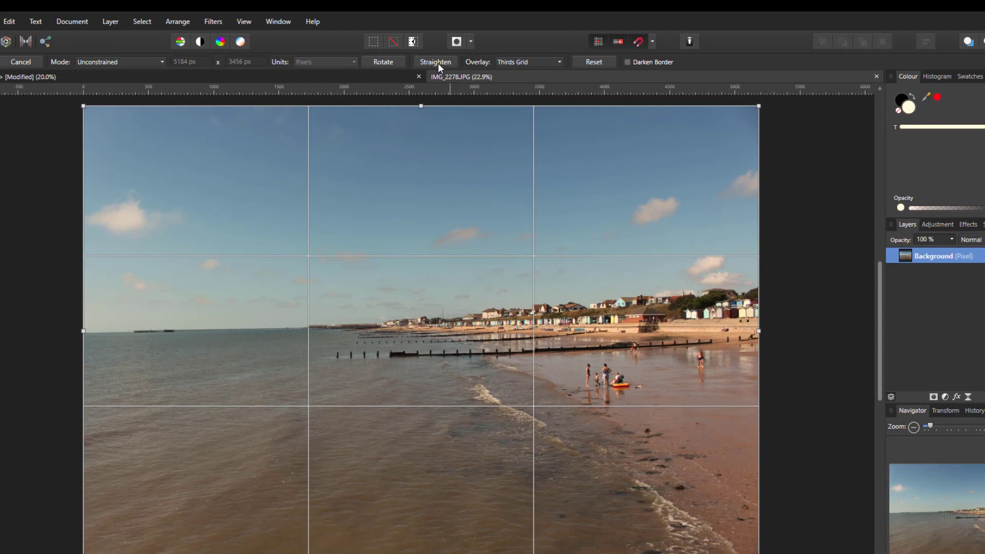
pyautogui.click(439, 63)
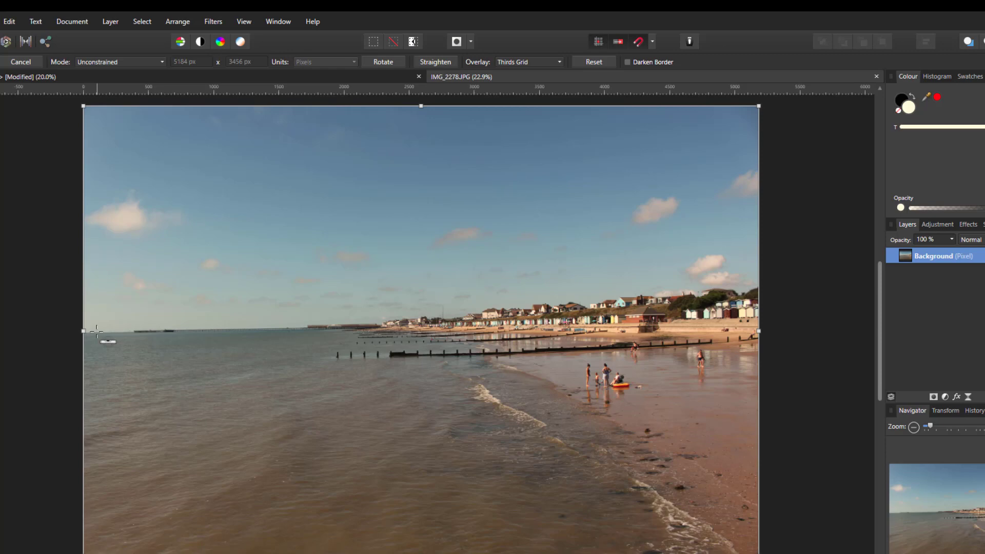
pyautogui.moveTo(96, 331); pyautogui.dragTo(420, 325)
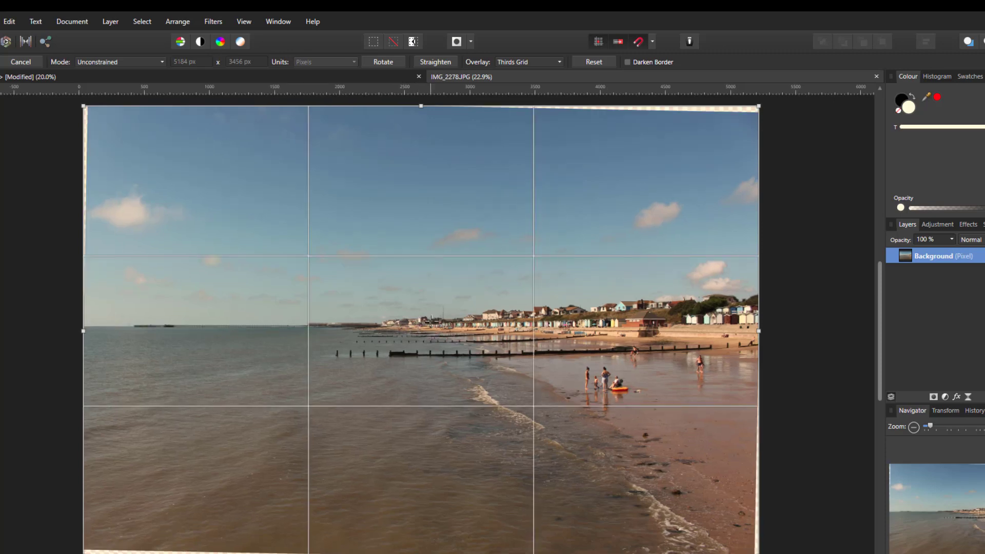
pyautogui.click(19, 62)
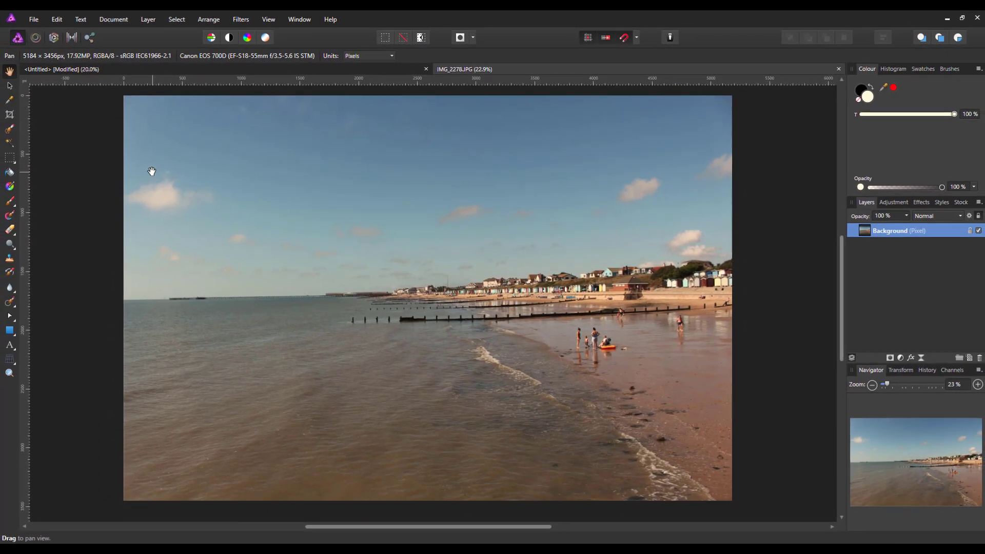
# Step: Start a crop of the beach photo and straighten it along the sea horizon using the temporary straighten mode
pyautogui.click(10, 116)
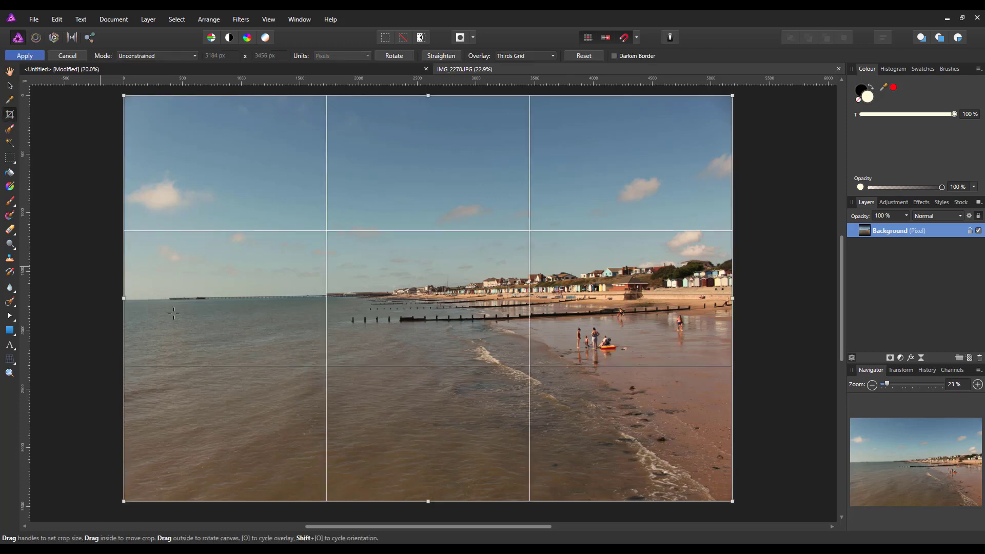
pyautogui.press('ctrl')
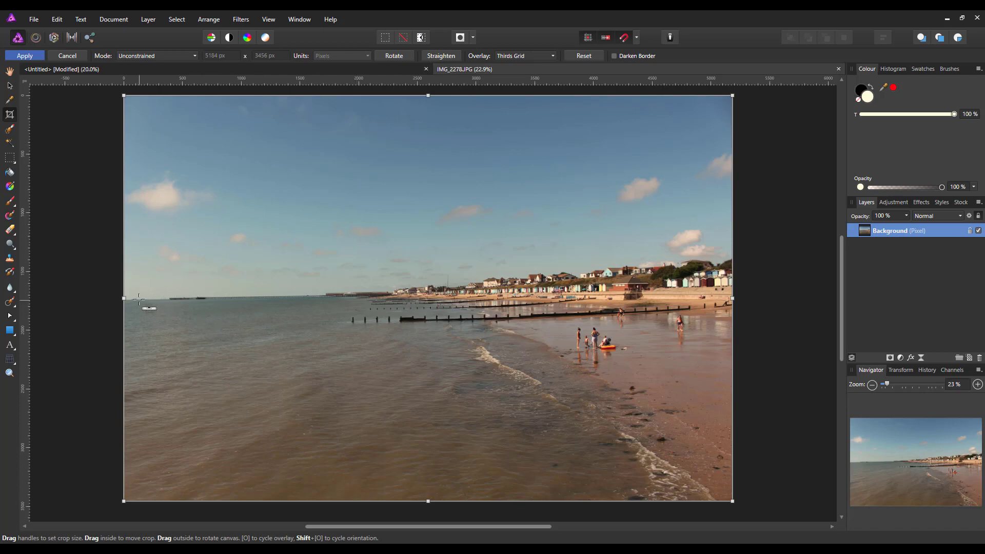
pyautogui.moveTo(139, 300); pyautogui.dragTo(450, 293)
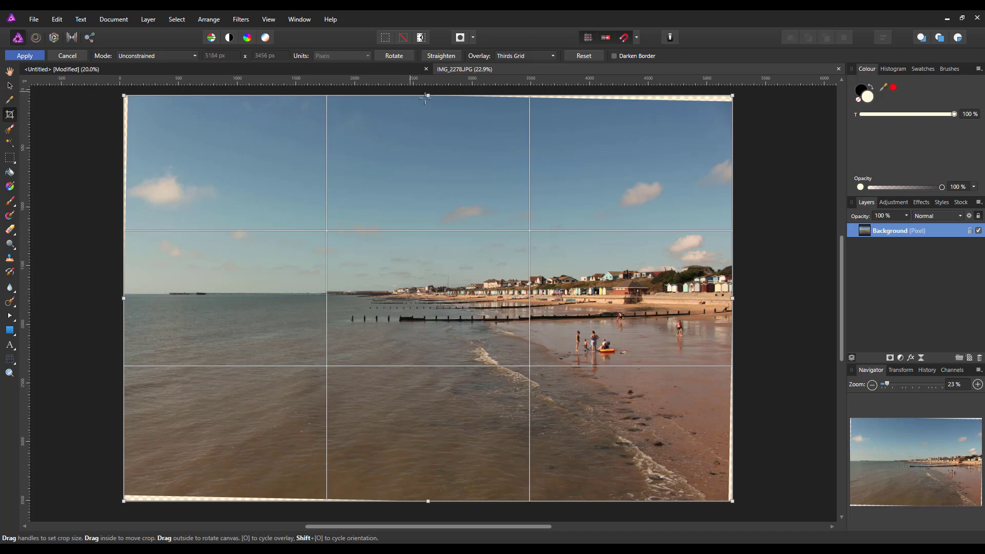
# Step: Crop the straightened photo to about 5062 × 3347 px, trimming the empty borders on all four sides, and apply it
pyautogui.moveTo(428, 95); pyautogui.dragTo(429, 101)
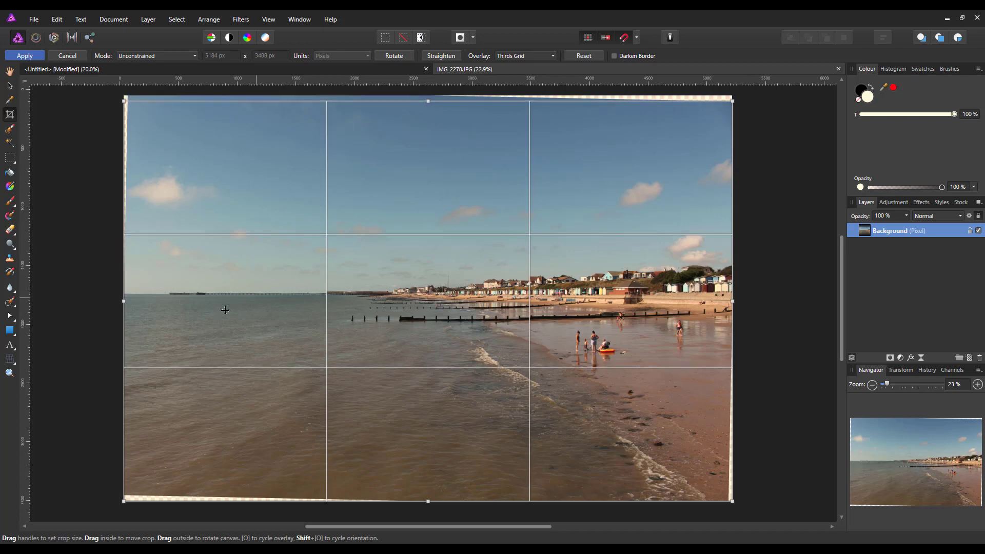
pyautogui.moveTo(123, 302); pyautogui.dragTo(130, 302)
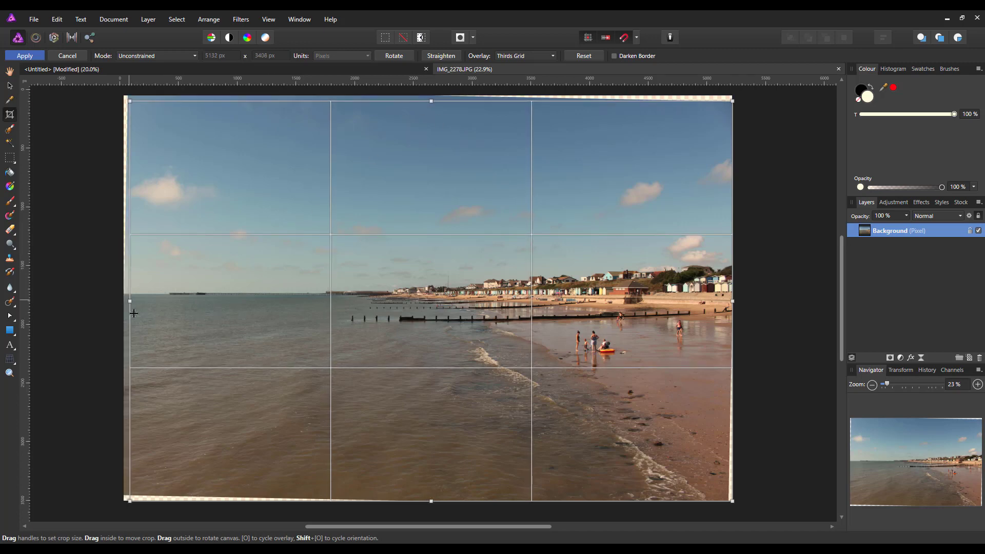
pyautogui.moveTo(432, 503); pyautogui.dragTo(431, 494)
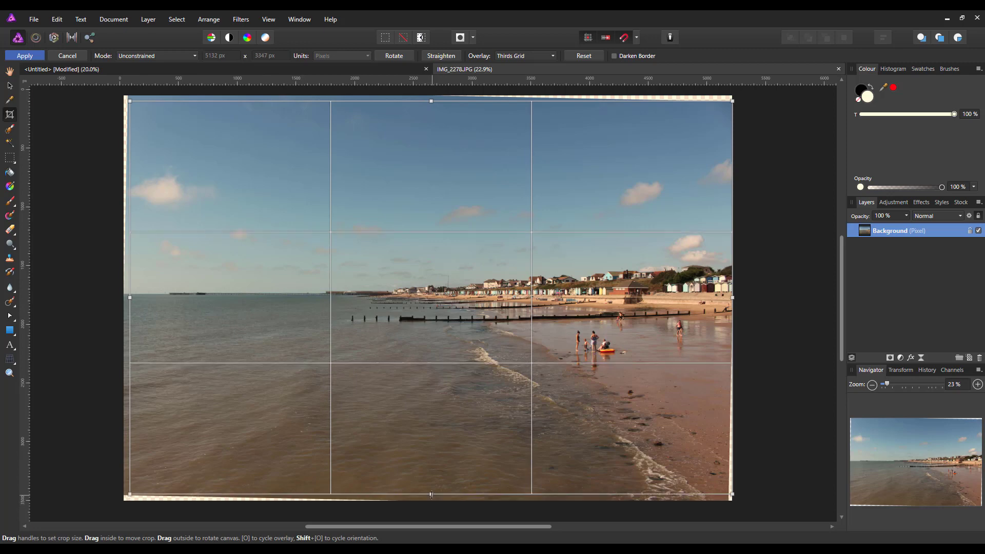
pyautogui.moveTo(733, 298); pyautogui.dragTo(725, 299)
pyautogui.press('Return')
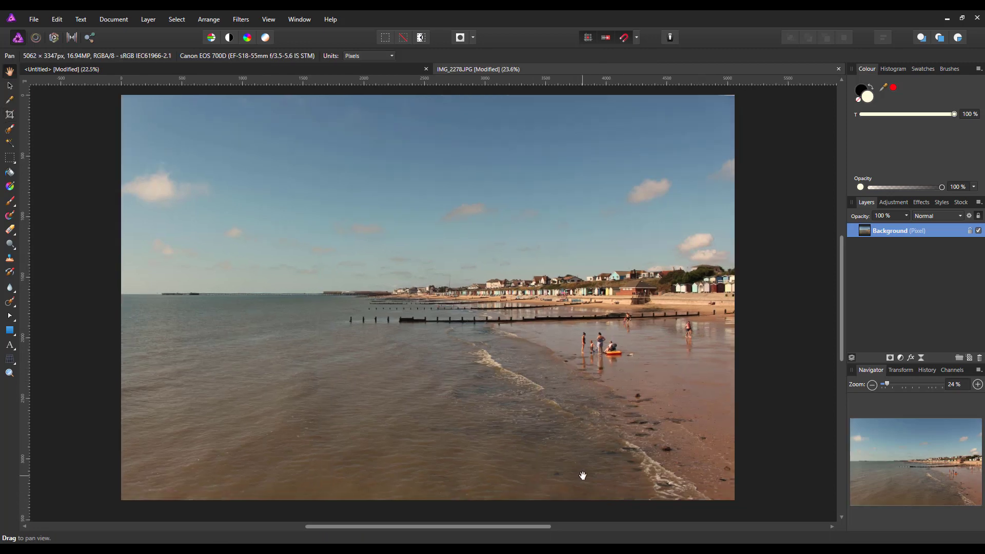